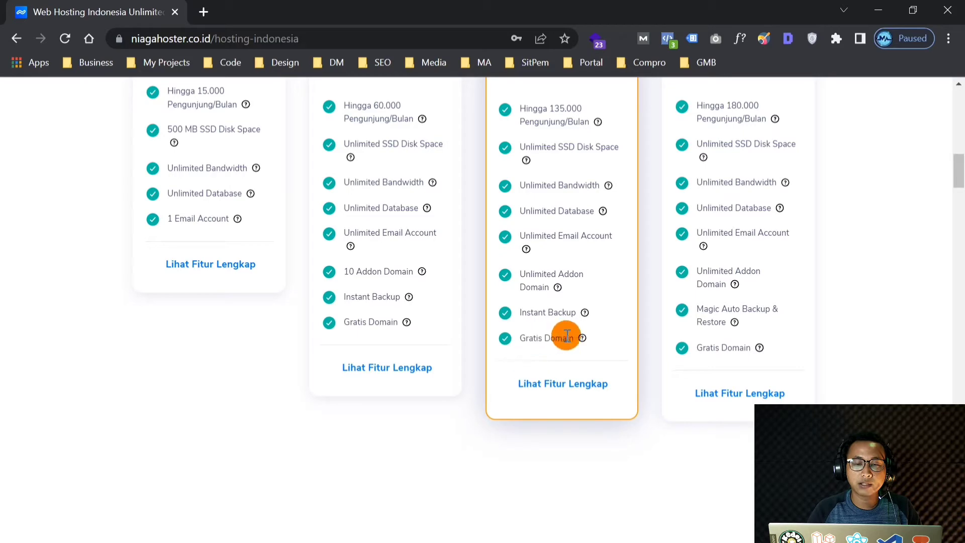
# Expand the full feature list of the Personal hosting plan and examine its SSL and course entries.
pyautogui.moveTo(581, 340)
pyautogui.scroll(5, 563, 302)
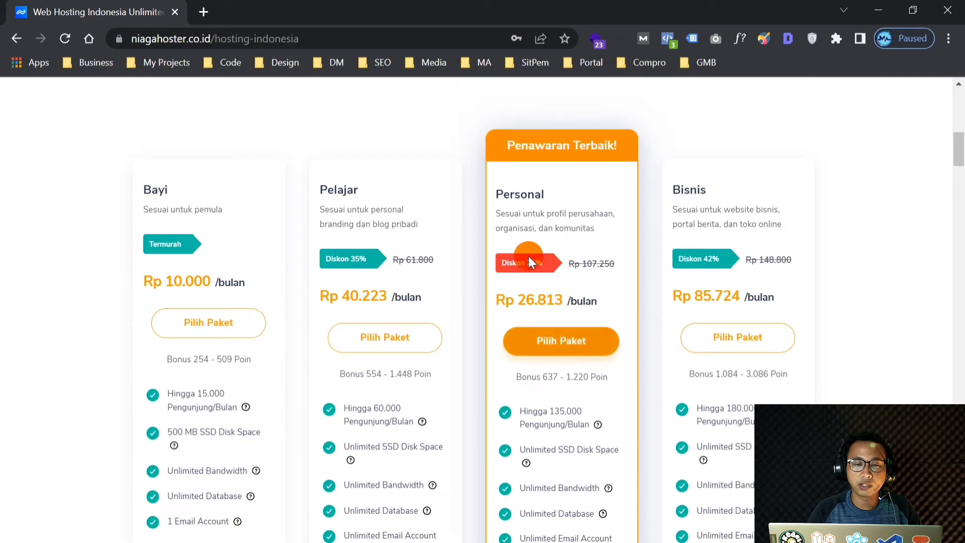
pyautogui.scroll(-3, 571, 294)
pyautogui.scroll(-4, 575, 296)
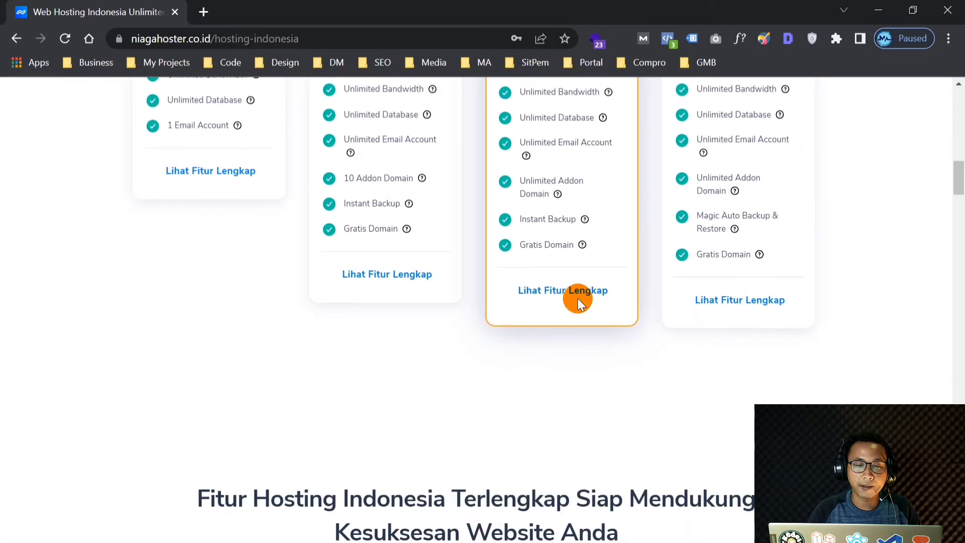
pyautogui.click(537, 289)
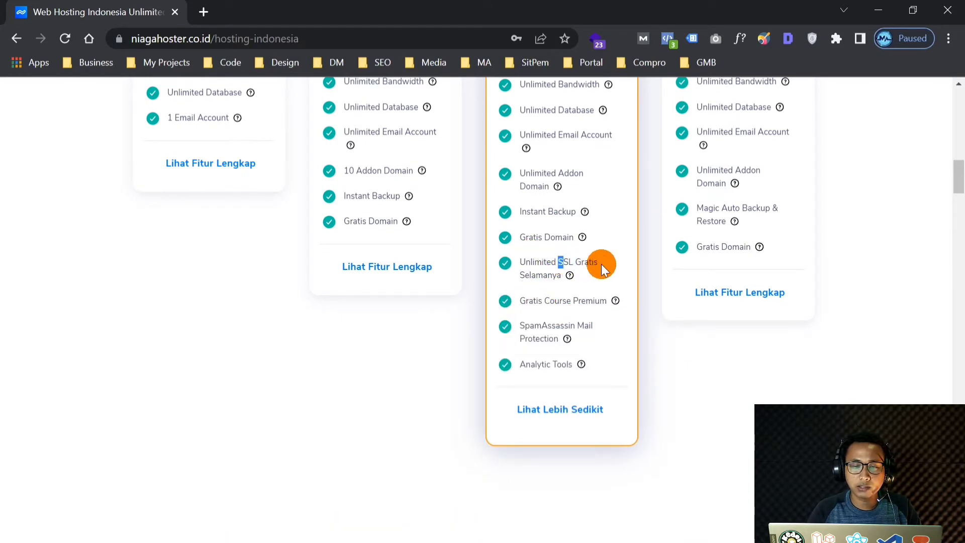
pyautogui.moveTo(599, 263); pyautogui.dragTo(557, 262)
pyautogui.click(526, 303)
# Examine the feature comparison table for the Bayi, Pelajar, Personal and Bisnis hosting plans.
pyautogui.scroll(-4, 554, 301)
pyautogui.scroll(-6, 554, 301)
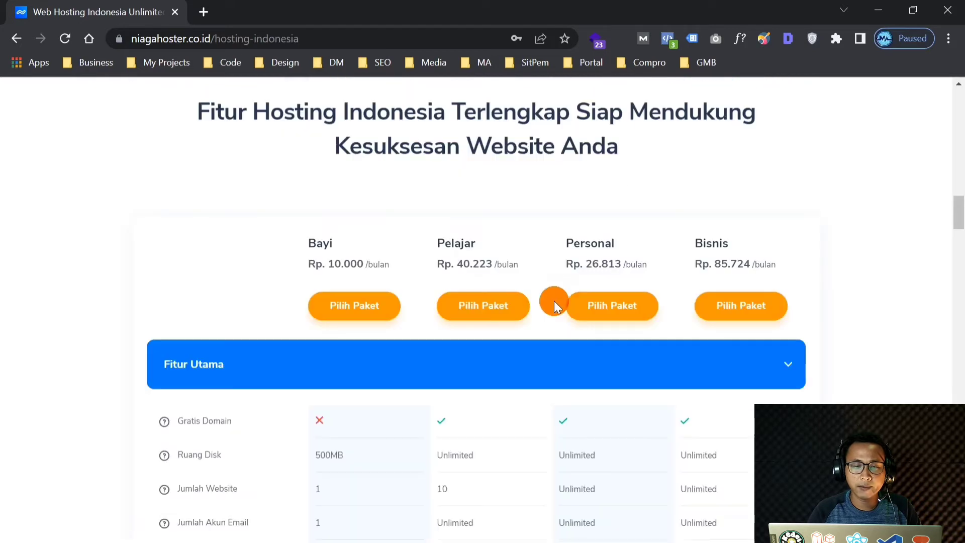
pyautogui.scroll(-2, 581, 230)
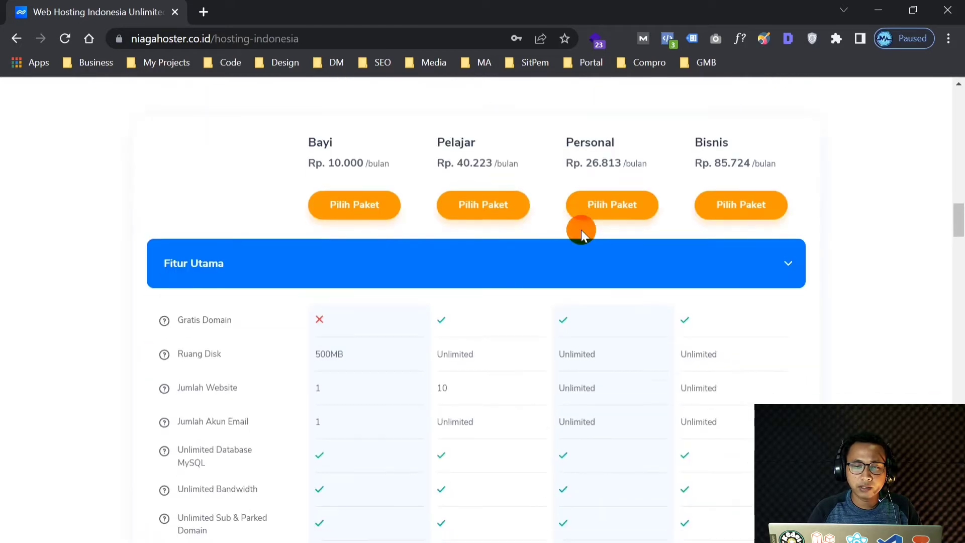
pyautogui.scroll(-2, 617, 211)
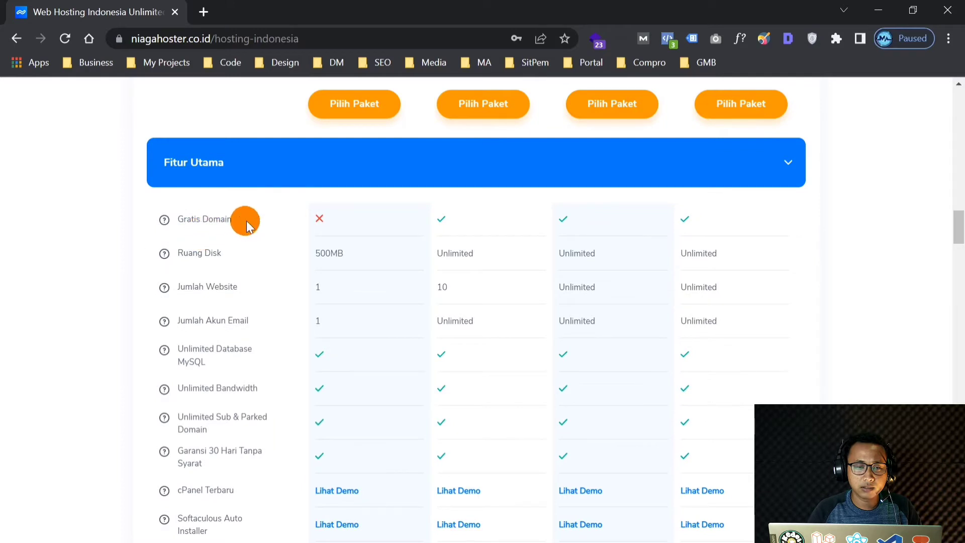
pyautogui.scroll(-8, 593, 276)
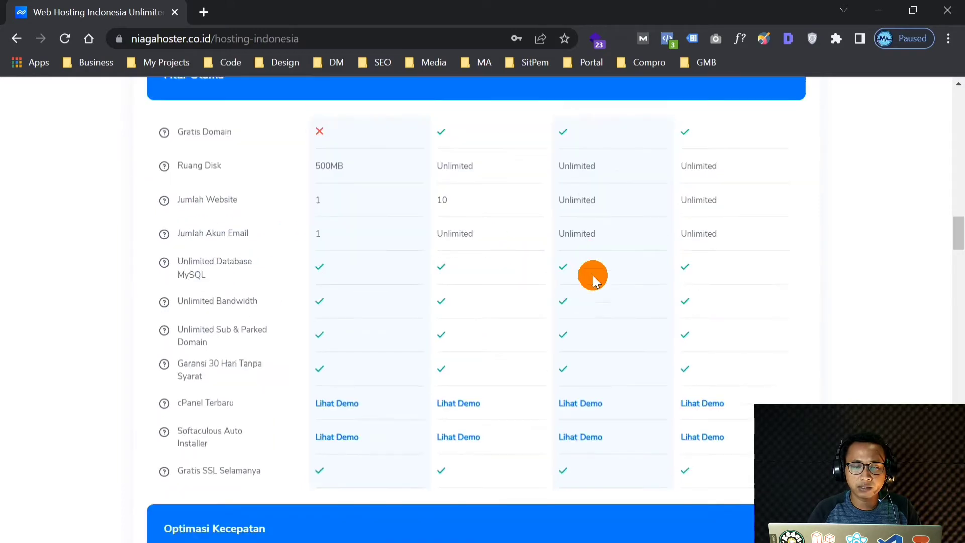
pyautogui.scroll(-7, 566, 315)
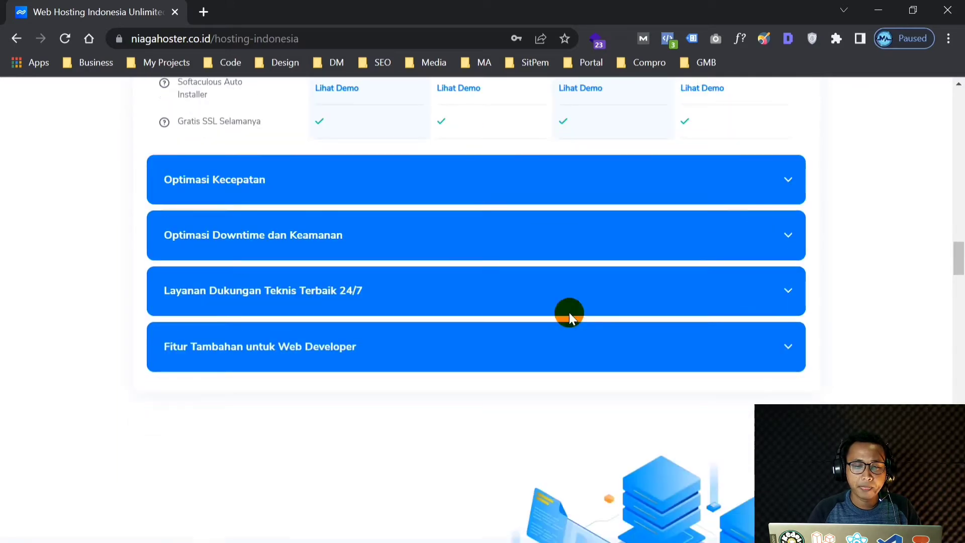
# Choose the Personal hosting plan and select the 3 Tahun package duration on the order page.
pyautogui.scroll(15, 565, 324)
pyautogui.scroll(6, 624, 312)
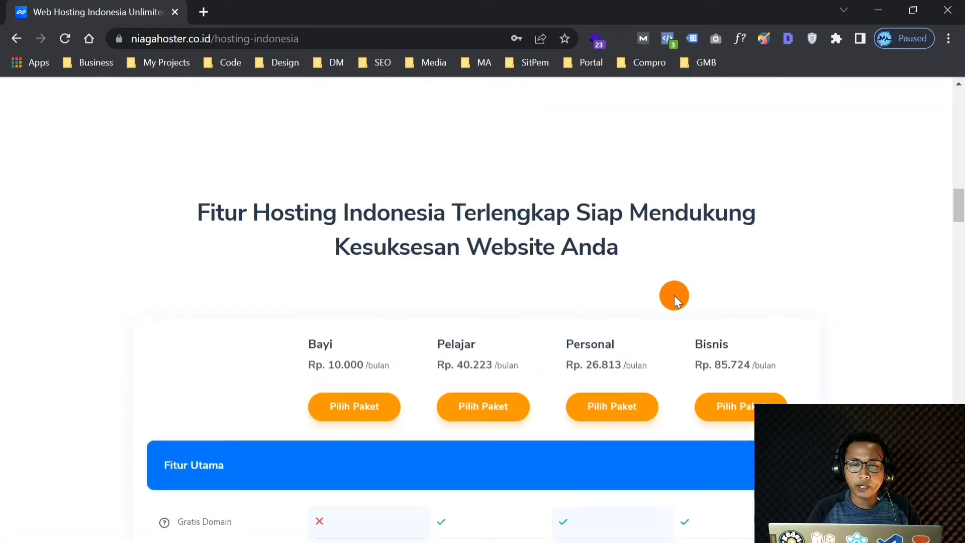
pyautogui.scroll(15, 675, 295)
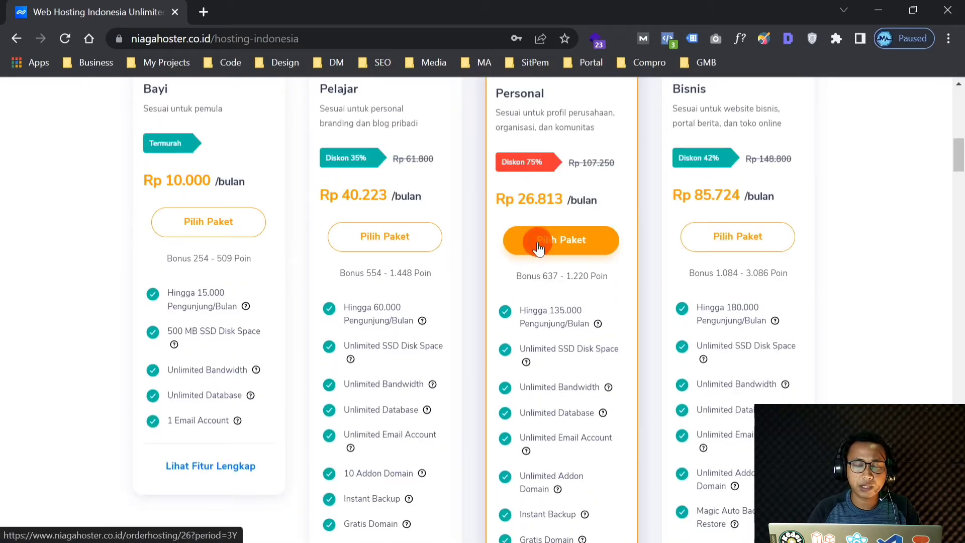
pyautogui.click(569, 256)
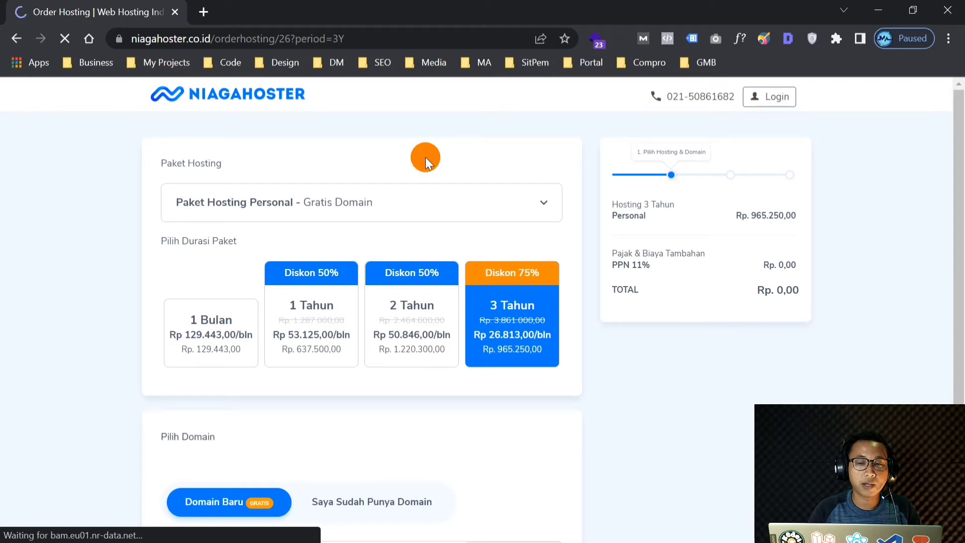
pyautogui.moveTo(958, 155); pyautogui.dragTo(955, 126)
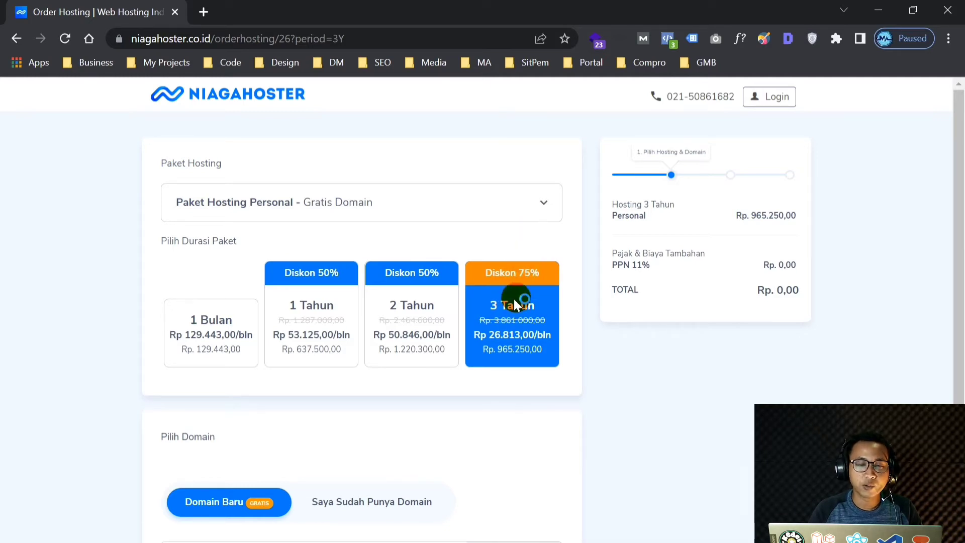
pyautogui.scroll(-2, 515, 301)
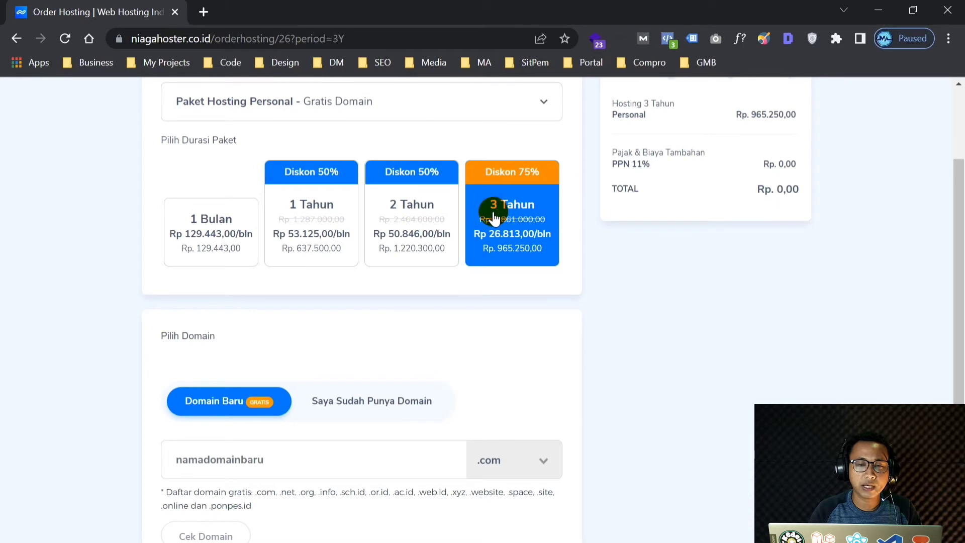
pyautogui.click(499, 268)
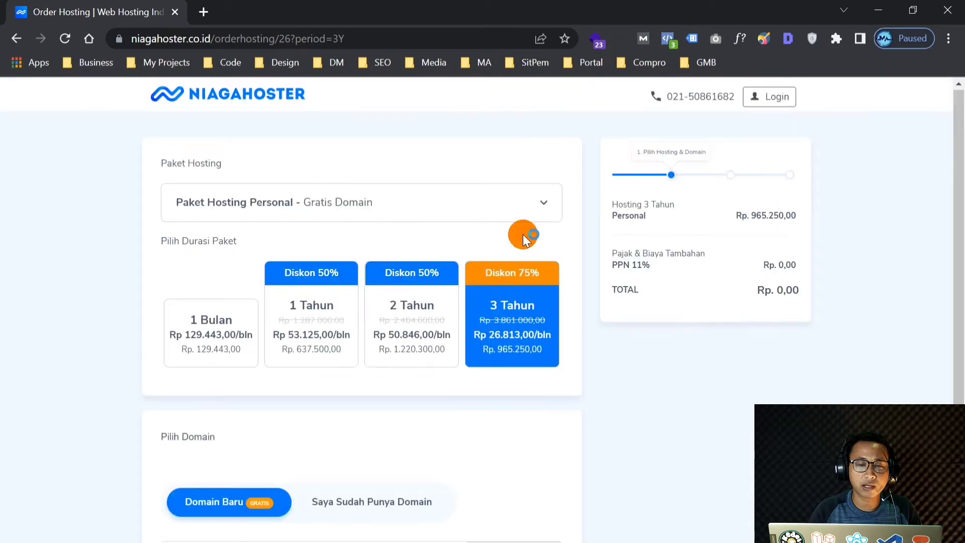
# Compare the new-domain and already-owned-domain options, returning to the free Domain Baru option.
pyautogui.scroll(-4, 517, 276)
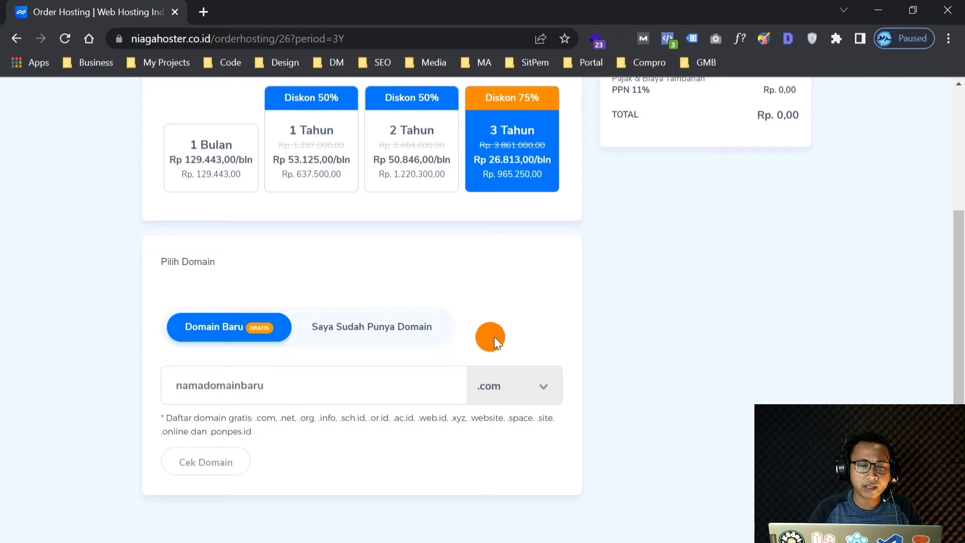
pyautogui.click(312, 391)
pyautogui.click(192, 298)
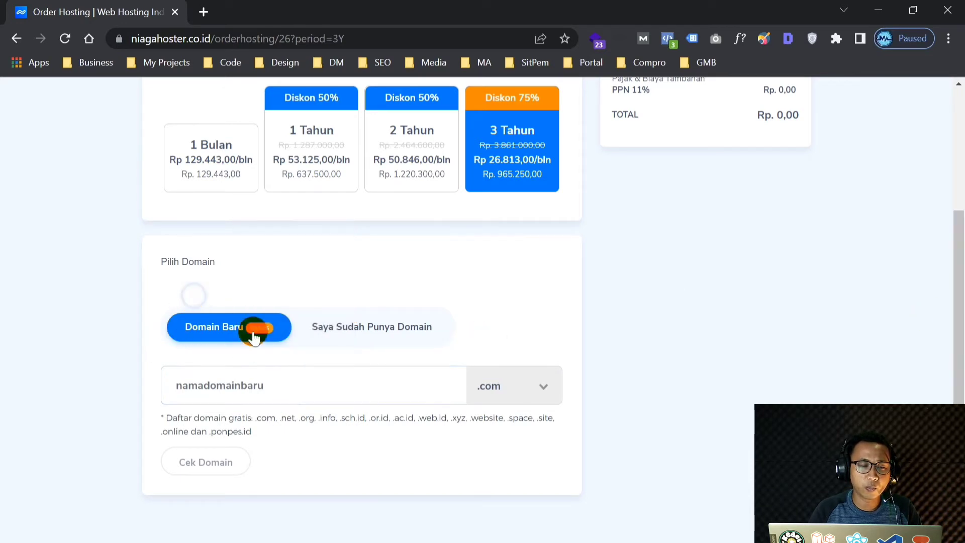
pyautogui.click(226, 385)
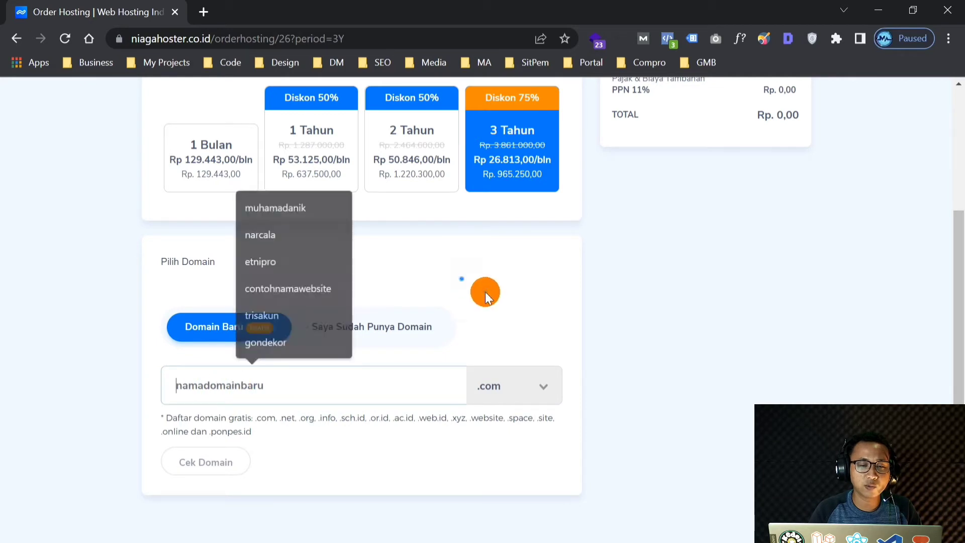
pyautogui.click(461, 279)
pyautogui.click(401, 329)
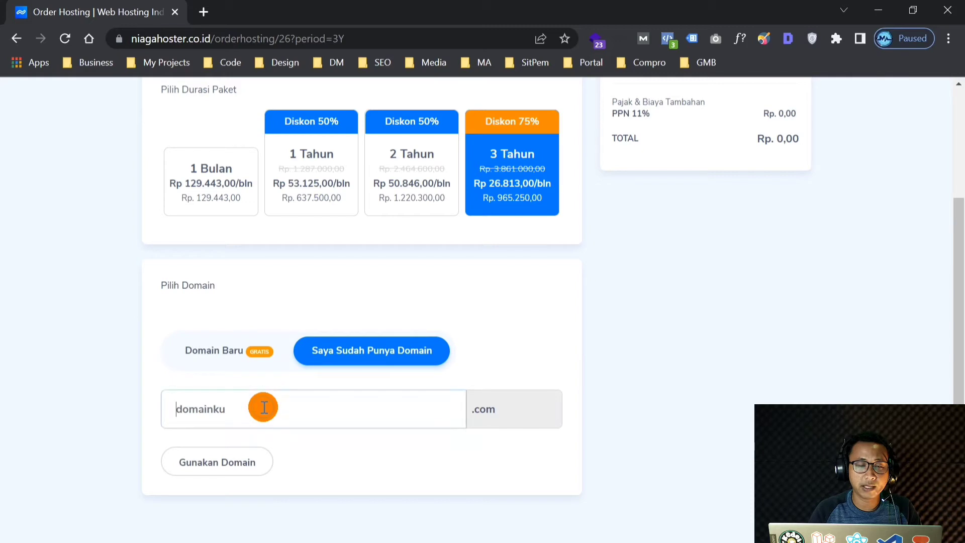
pyautogui.click(255, 357)
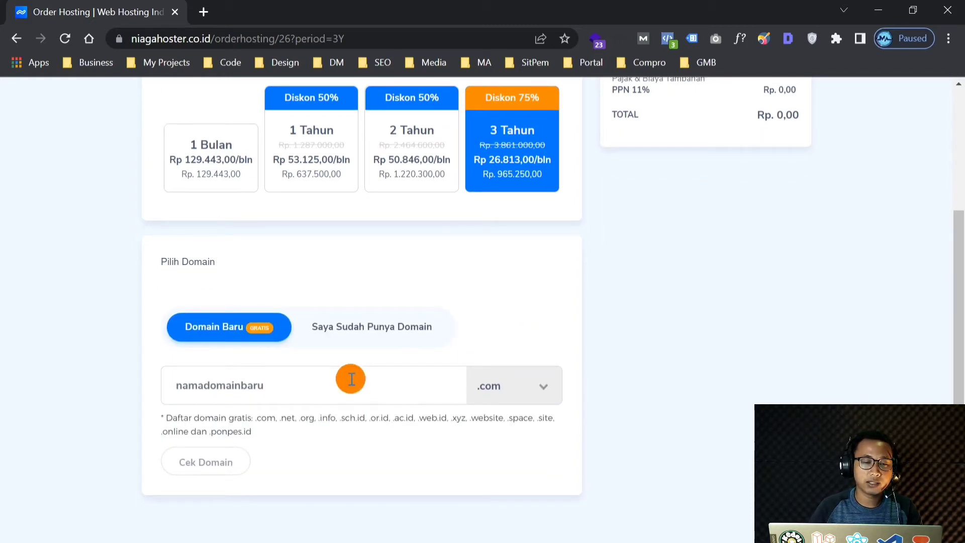
# Enter natasawan as the new .com domain name and check its availability.
pyautogui.click(351, 379)
pyautogui.write('natasawan')
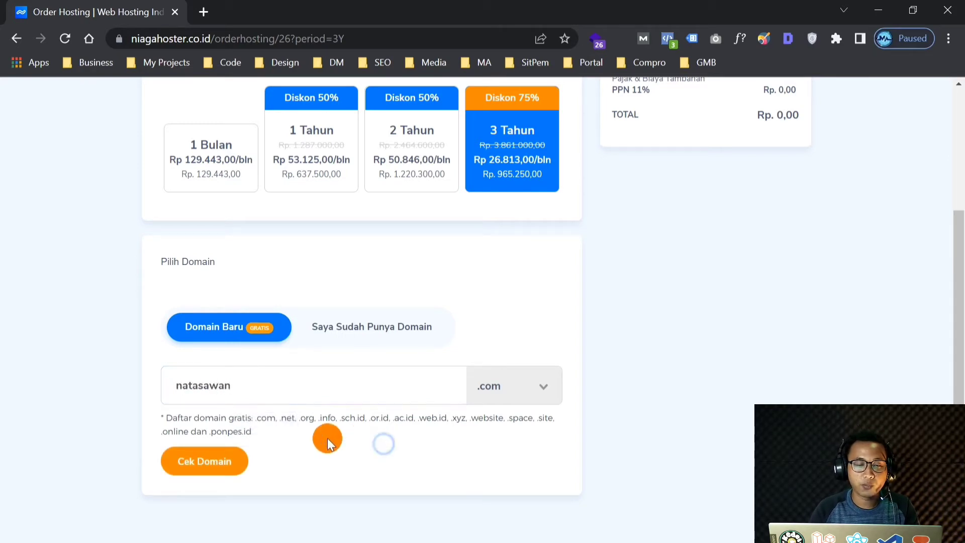
pyautogui.click(232, 463)
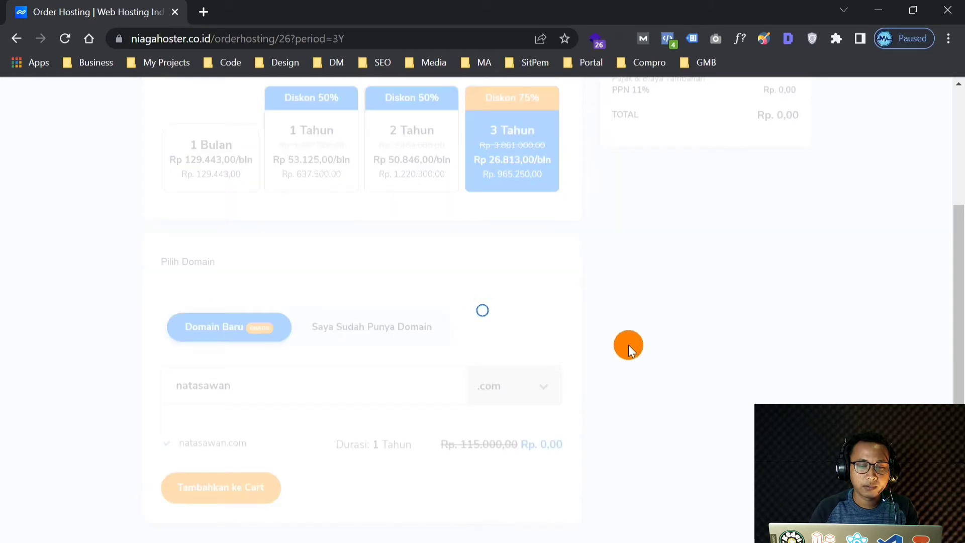
# Examine the alternative domain names and the available domain extensions, keeping .com.
pyautogui.scroll(-1, 628, 345)
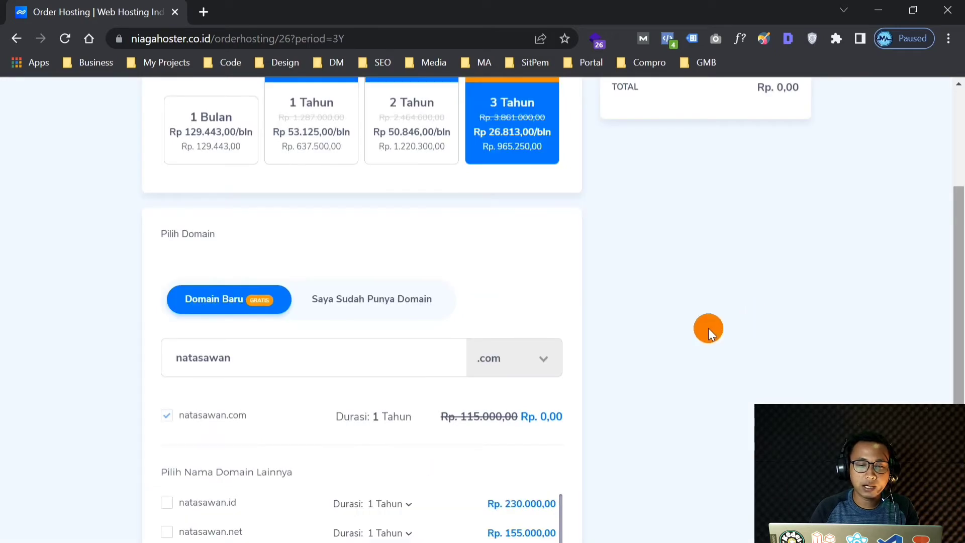
pyautogui.scroll(-3, 706, 327)
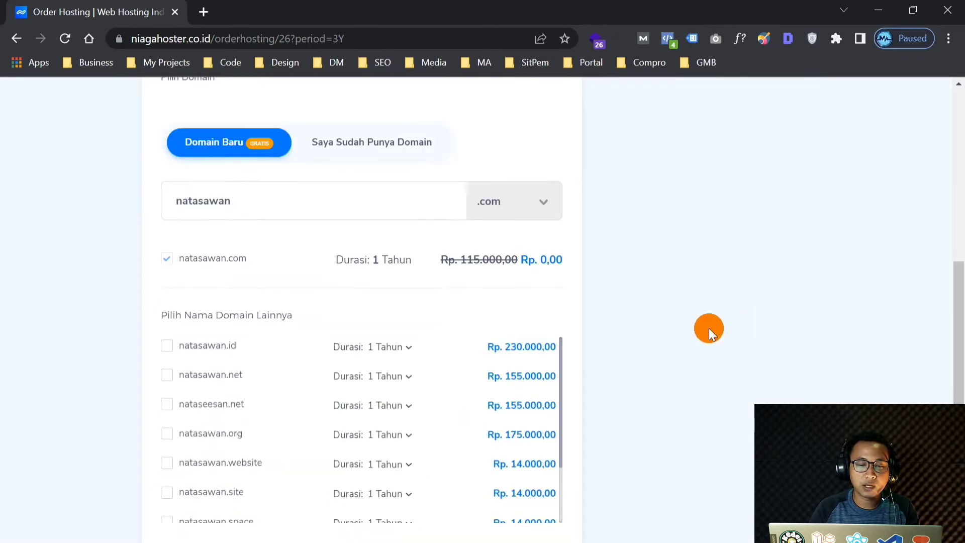
pyautogui.click(541, 206)
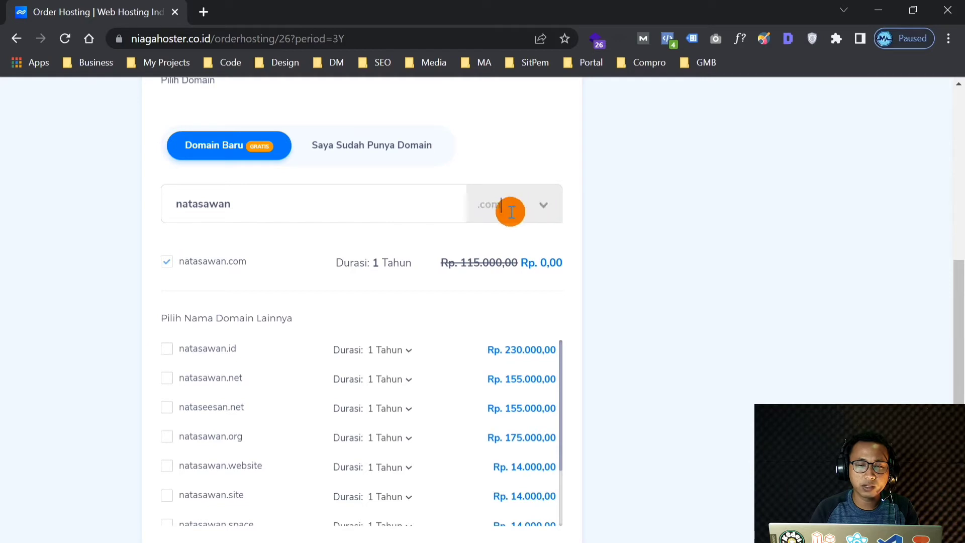
pyautogui.click(511, 211)
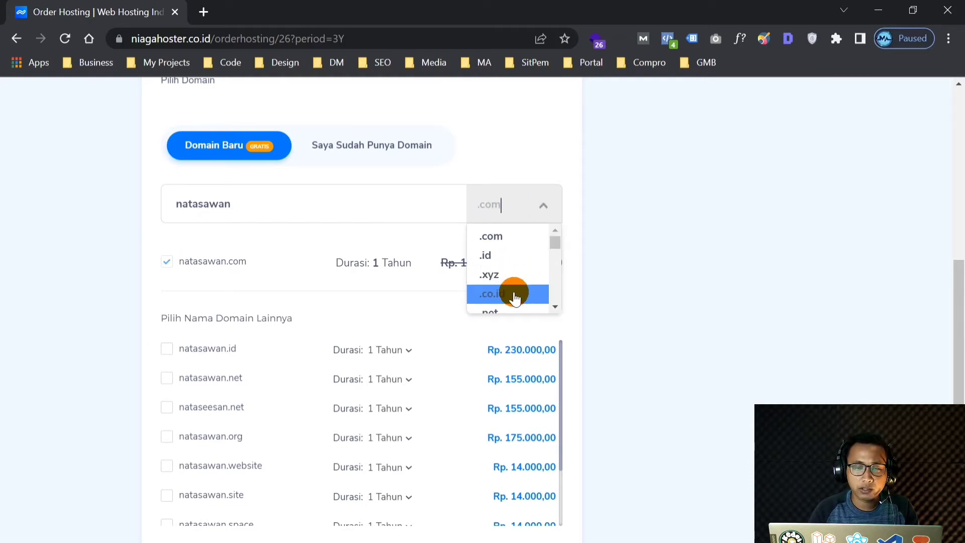
pyautogui.scroll(-3, 515, 298)
pyautogui.scroll(1, 517, 230)
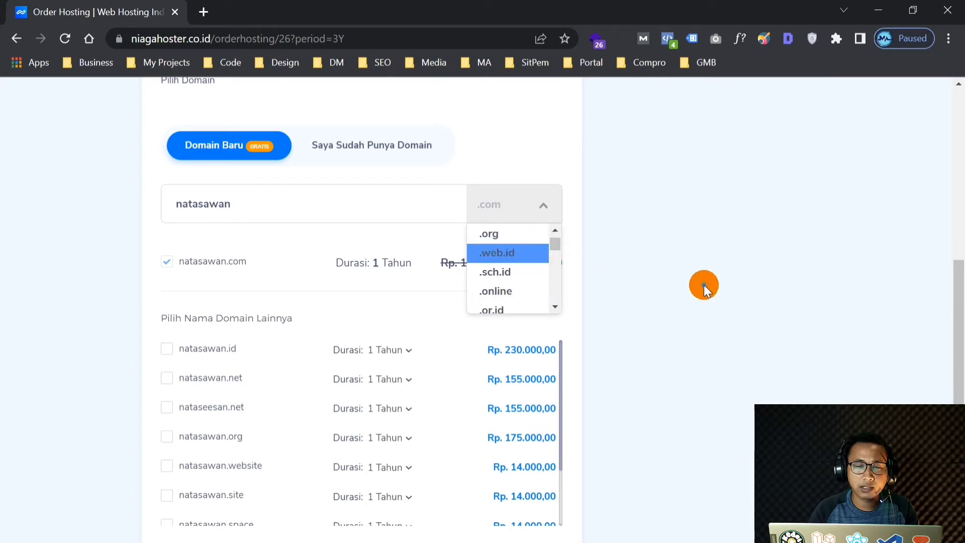
pyautogui.click(704, 290)
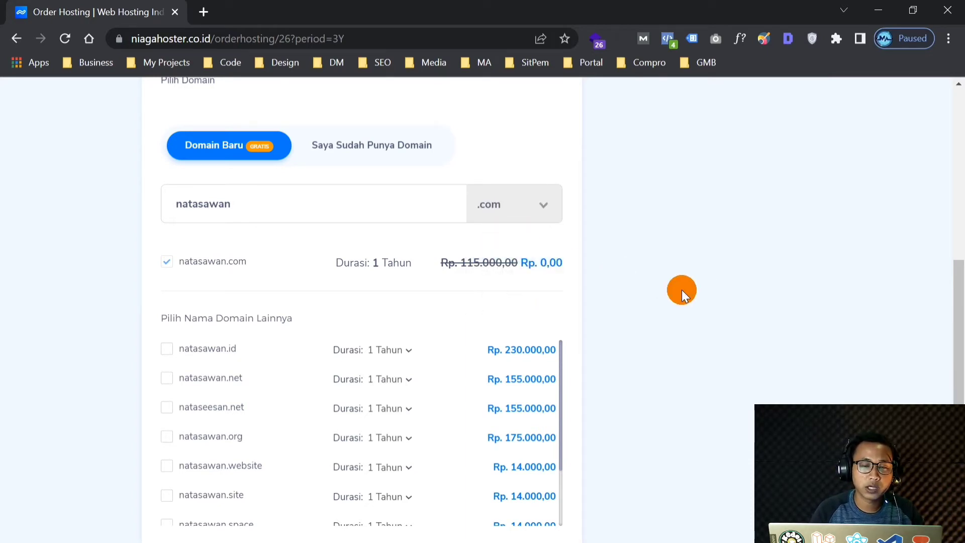
# Add the 3-year Personal hosting package with the natasawan.com domain to the cart.
pyautogui.moveTo(958, 323)
pyautogui.mouseDown()
pyautogui.moveTo(959, 302)
pyautogui.moveTo(956, 327)
pyautogui.moveTo(956, 314)
pyautogui.mouseUp()
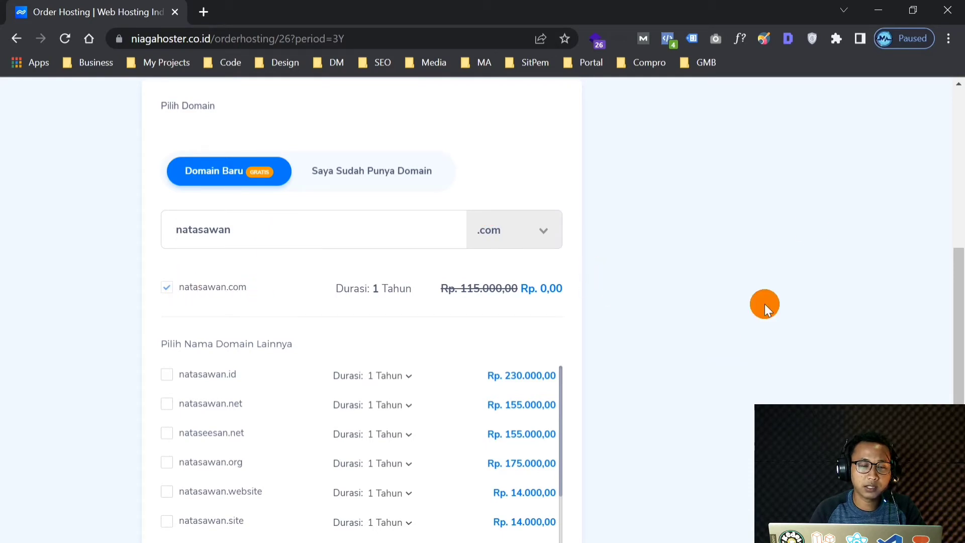
pyautogui.scroll(-3, 764, 304)
pyautogui.scroll(8, 758, 327)
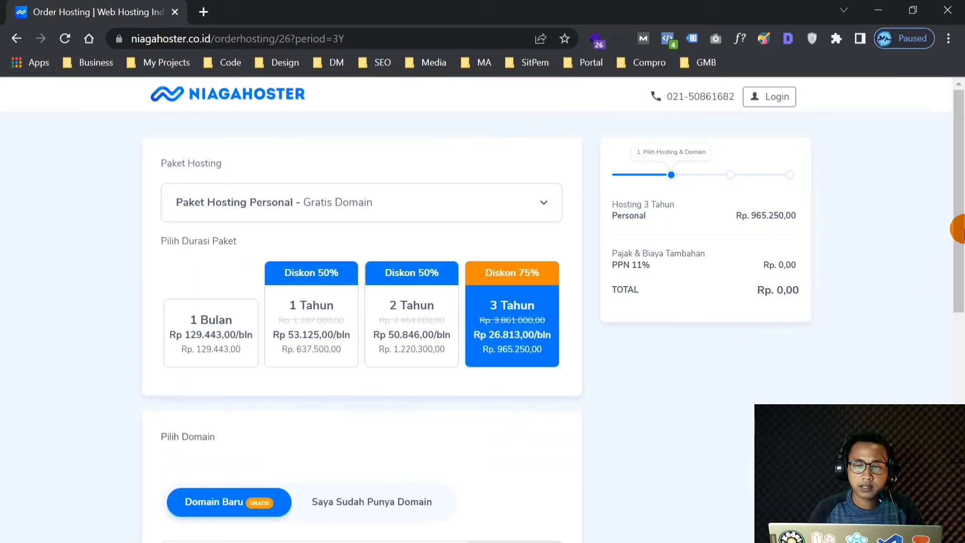
pyautogui.moveTo(959, 226); pyautogui.dragTo(959, 241)
pyautogui.scroll(1, 692, 251)
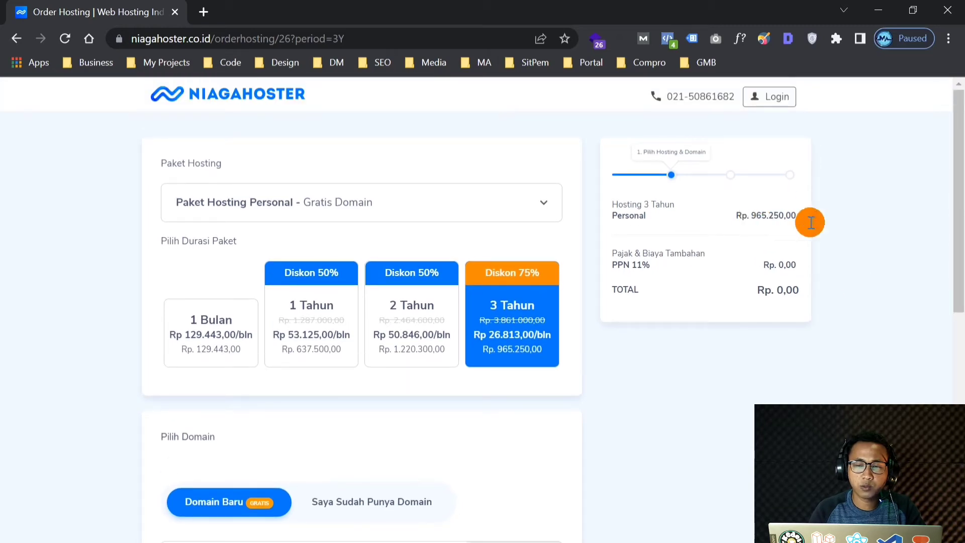
pyautogui.scroll(-9, 704, 370)
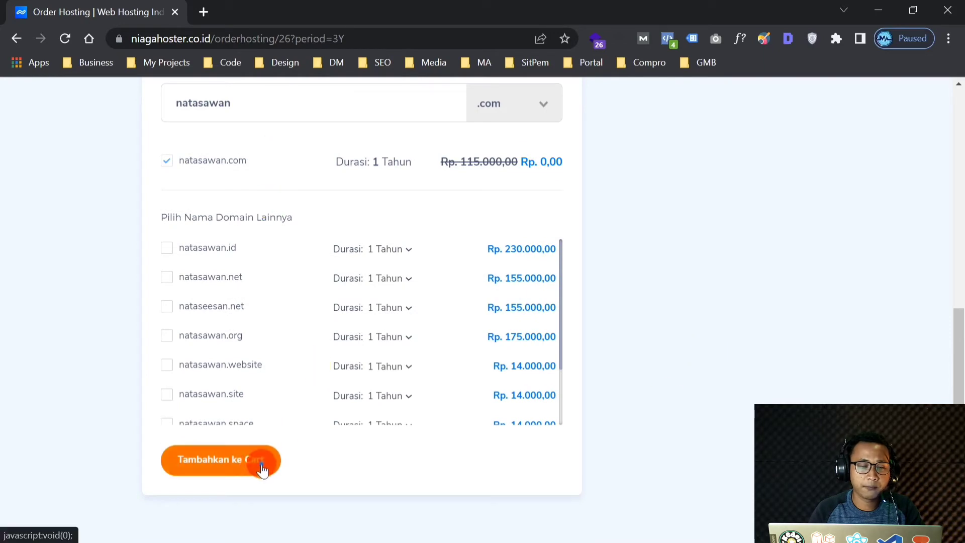
pyautogui.click(726, 337)
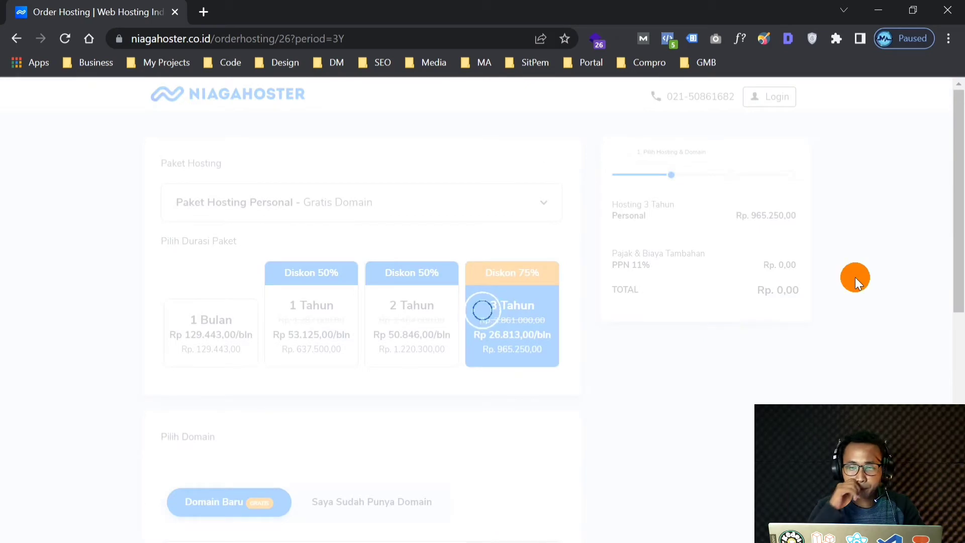
# Check the 3-year hosting item in the order summary.
pyautogui.scroll(-1, 855, 277)
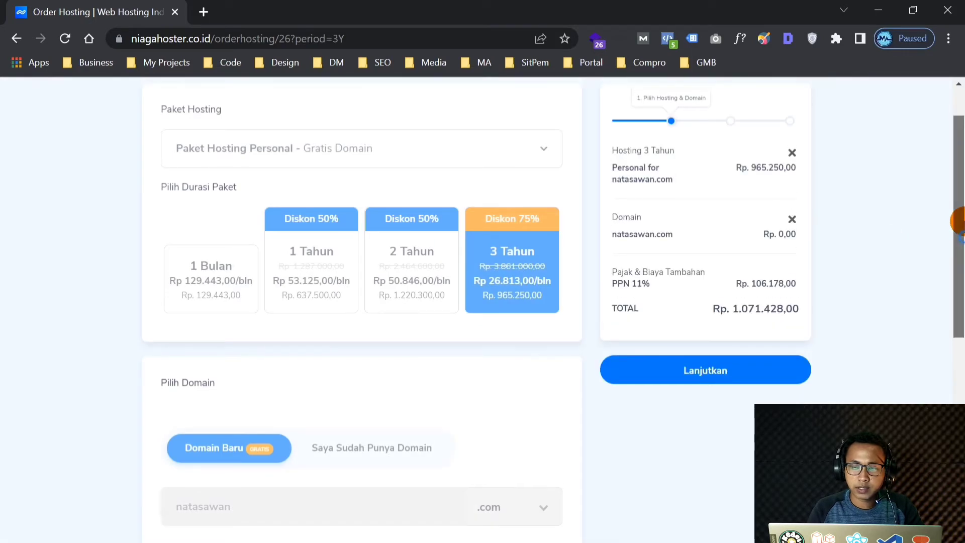
pyautogui.scroll(1, 955, 224)
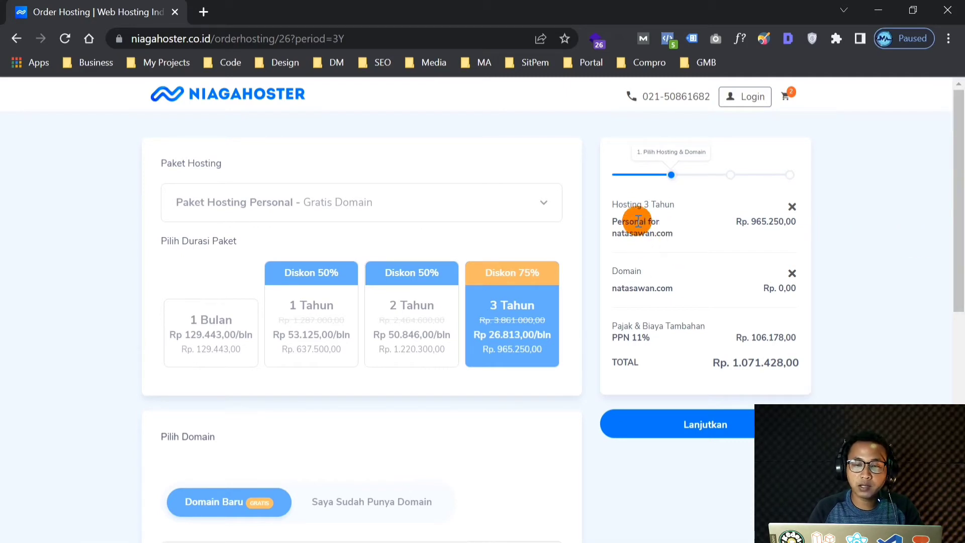
pyautogui.moveTo(614, 204); pyautogui.dragTo(674, 204)
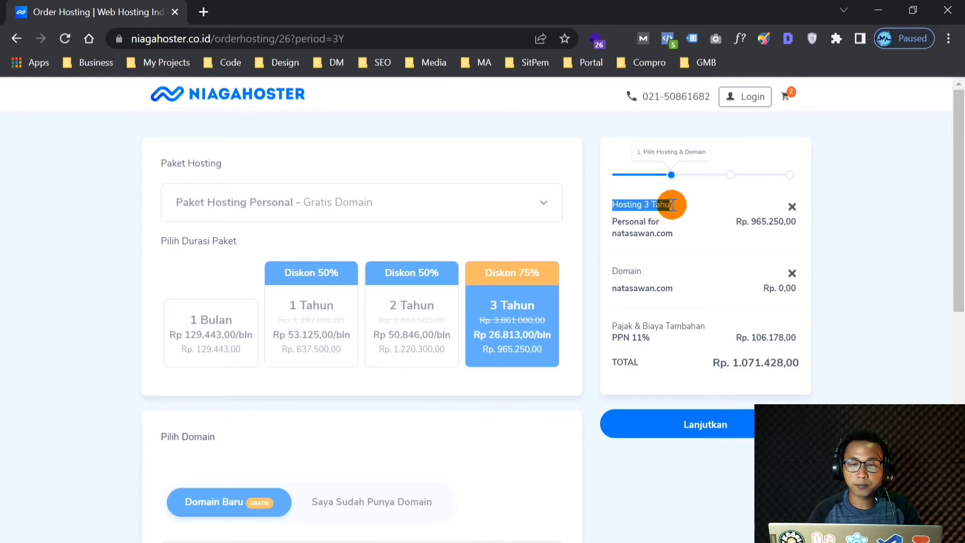
# Check the natasawan.com domain item in the order summary.
pyautogui.moveTo(674, 288); pyautogui.dragTo(610, 290)
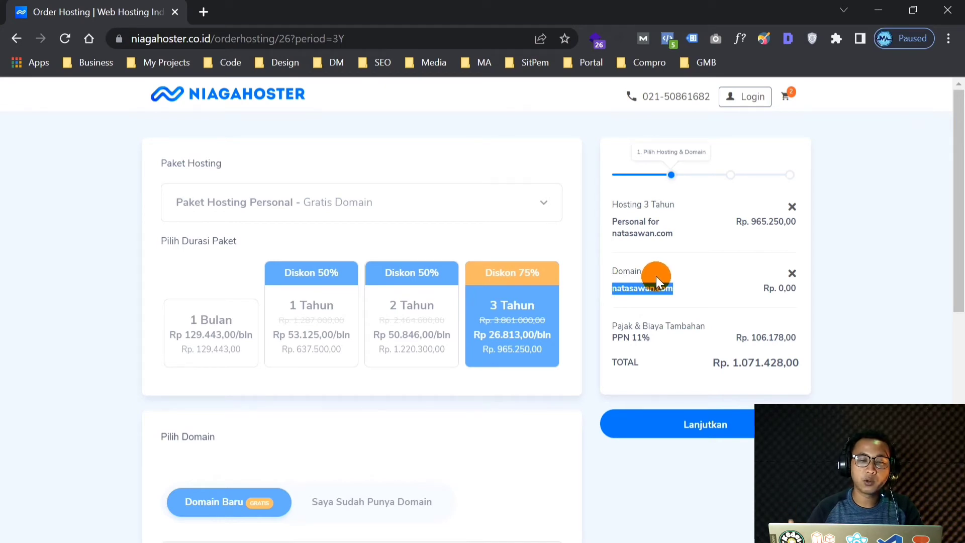
pyautogui.click(924, 303)
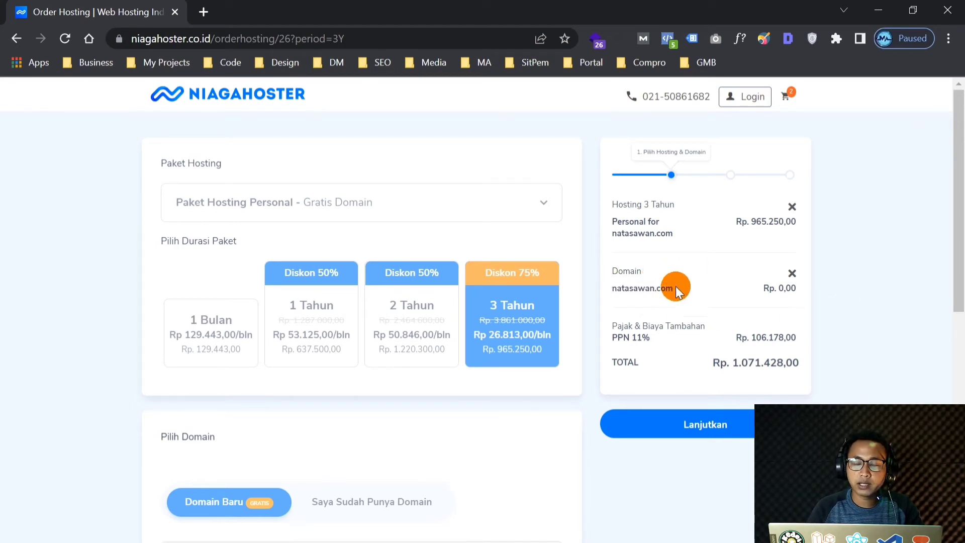
# Open the Niagahoster home page in a separate tab placed before the order tab, and return to the order.
pyautogui.rightClick(227, 109)
pyautogui.click(226, 109)
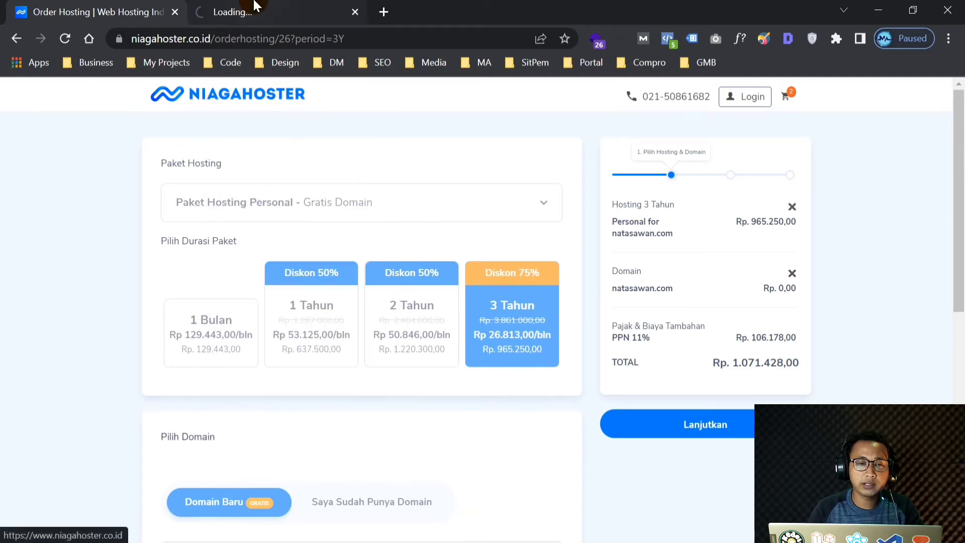
pyautogui.click(254, 7)
pyautogui.moveTo(93, 2); pyautogui.dragTo(270, 4)
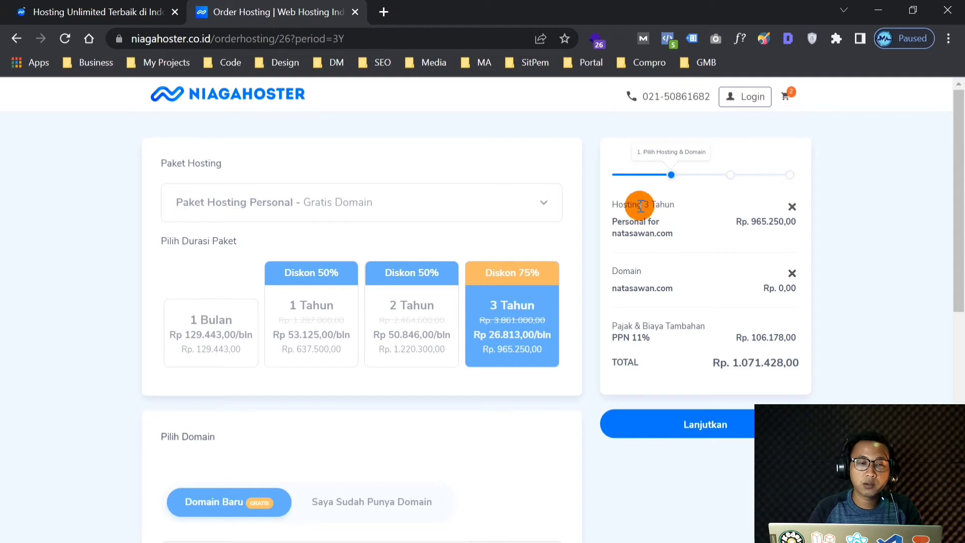
# Review the hosting duration, domain and PPN tax lines in the order summary.
pyautogui.moveTo(675, 206); pyautogui.dragTo(643, 206)
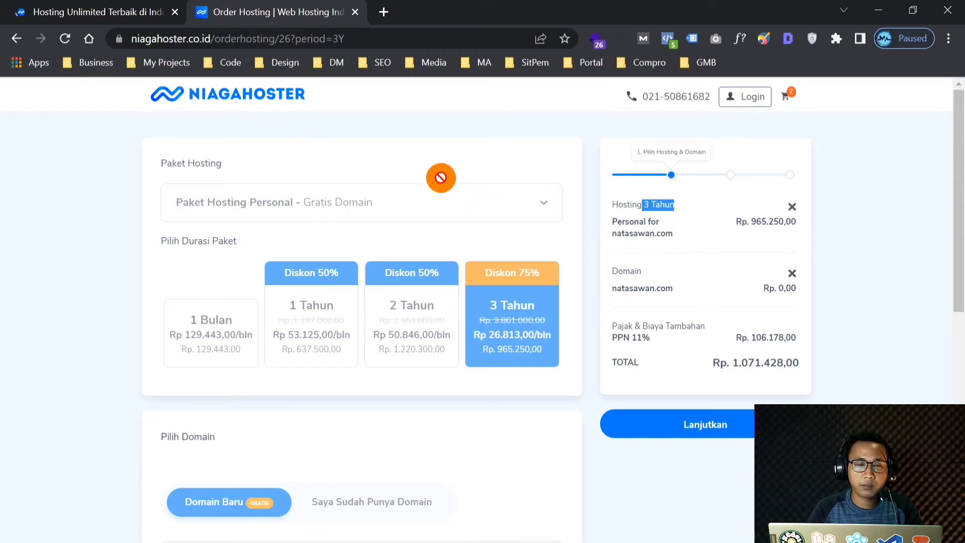
pyautogui.click(378, 173)
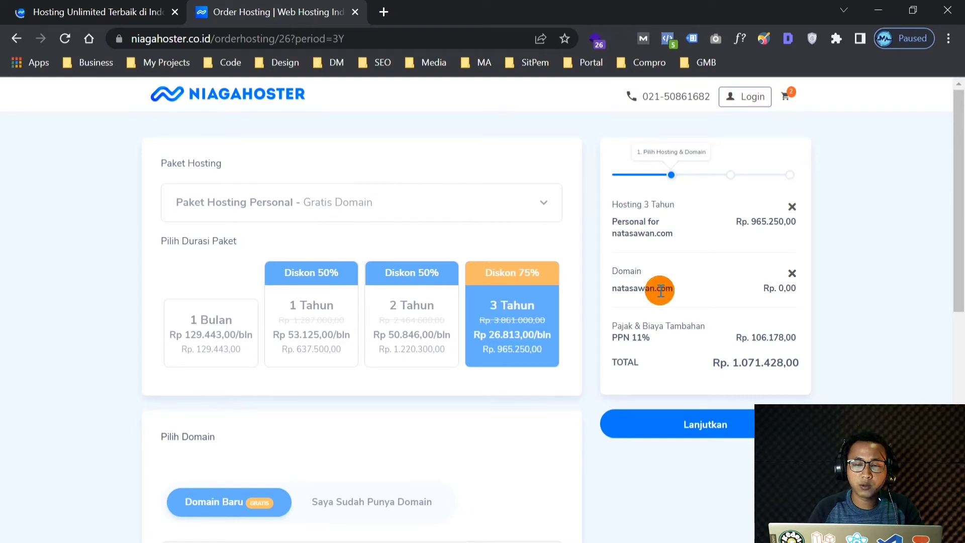
pyautogui.moveTo(675, 288); pyautogui.dragTo(621, 284)
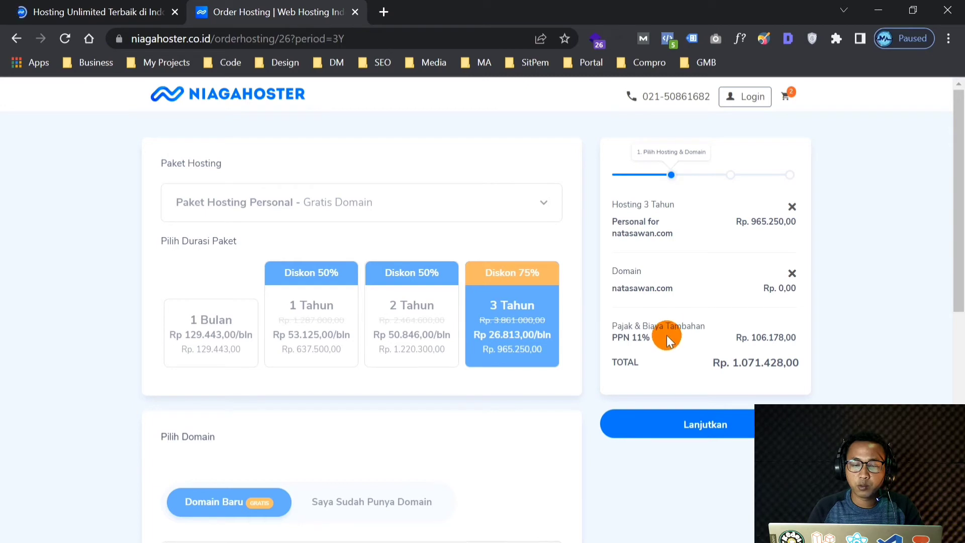
pyautogui.moveTo(631, 338); pyautogui.dragTo(649, 338)
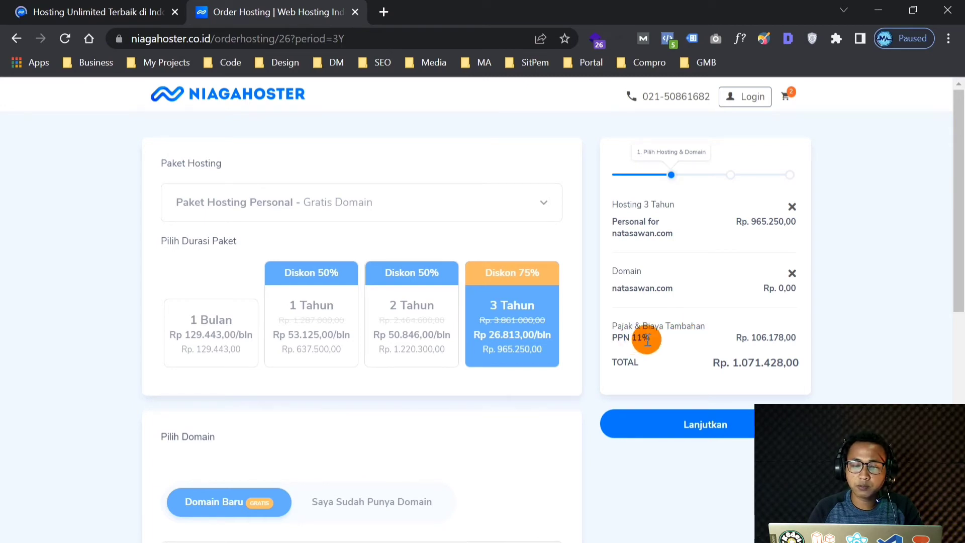
pyautogui.moveTo(754, 336); pyautogui.dragTo(765, 336)
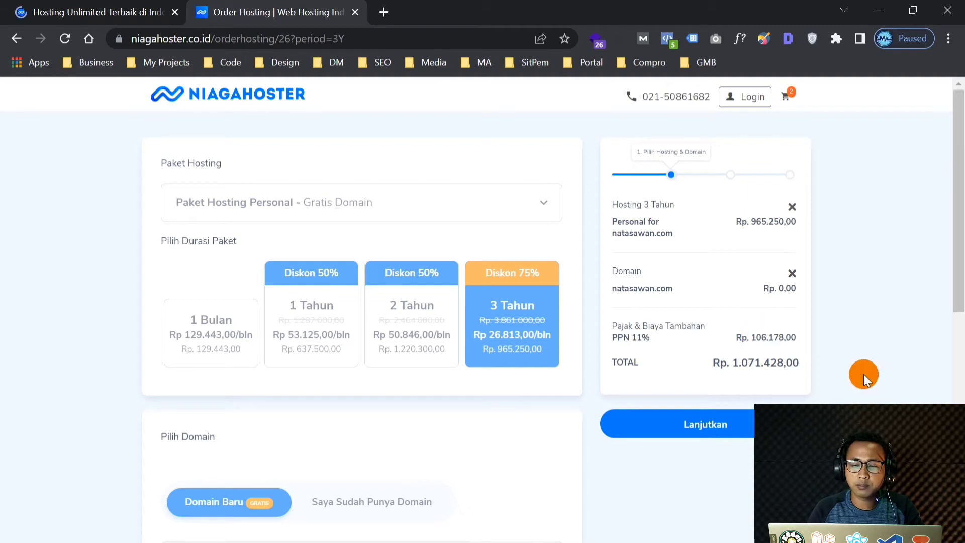
# Check the total amount of the order.
pyautogui.scroll(-1, 954, 256)
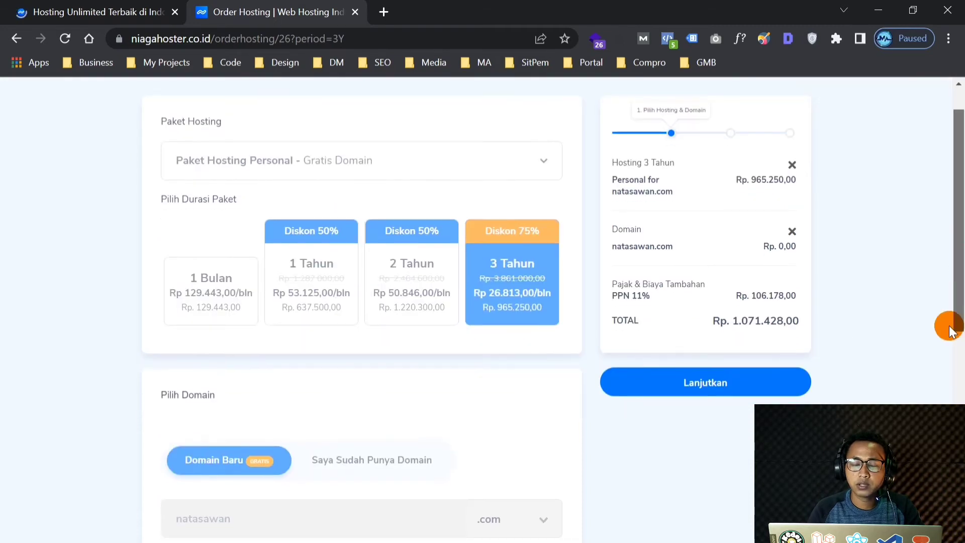
pyautogui.moveTo(741, 324); pyautogui.dragTo(830, 316)
pyautogui.click(877, 327)
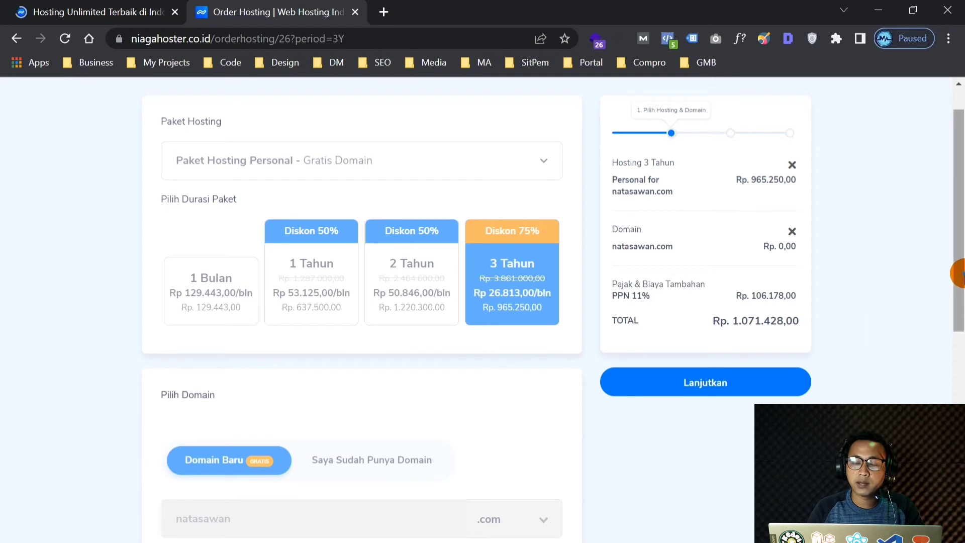
pyautogui.moveTo(958, 273)
pyautogui.mouseDown()
pyautogui.moveTo(958, 246)
pyautogui.moveTo(957, 270)
pyautogui.mouseUp()
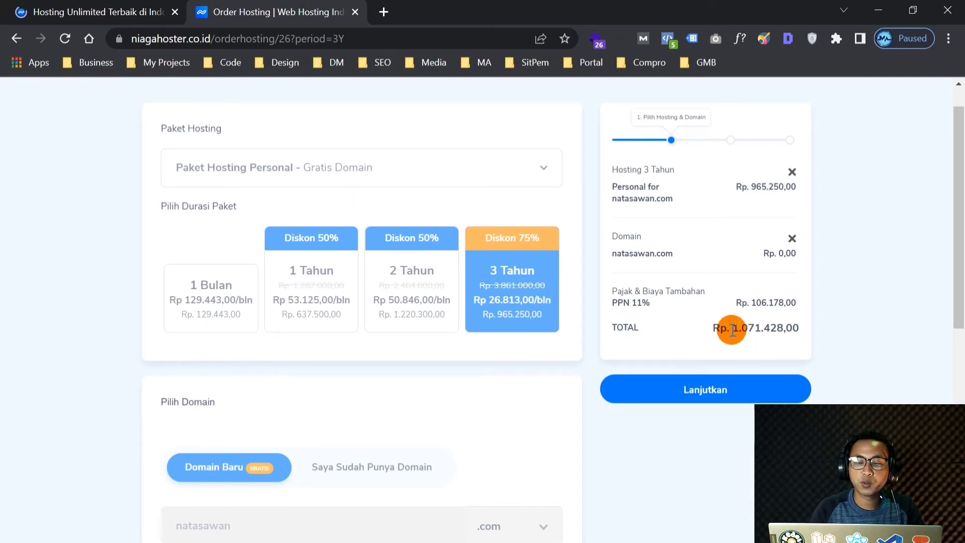
pyautogui.moveTo(733, 328); pyautogui.dragTo(764, 328)
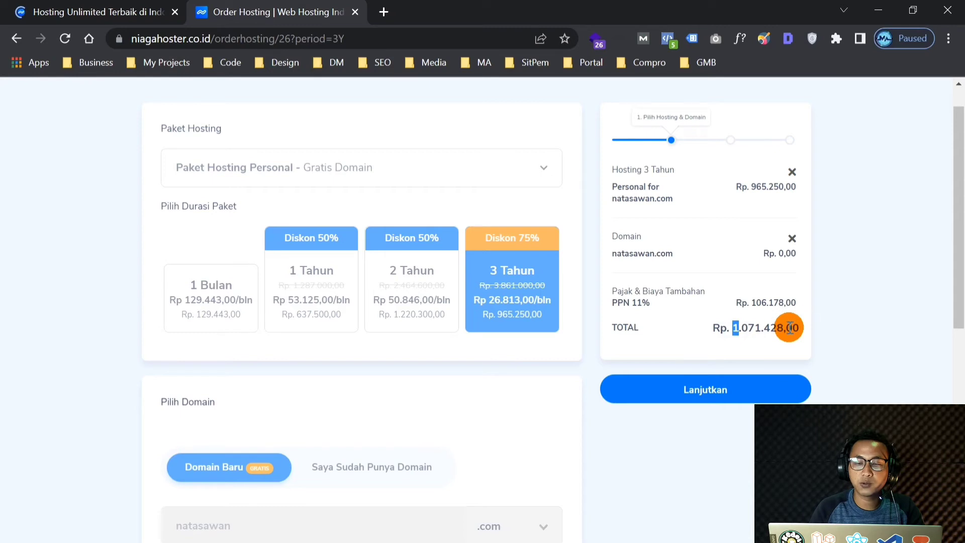
pyautogui.click(904, 317)
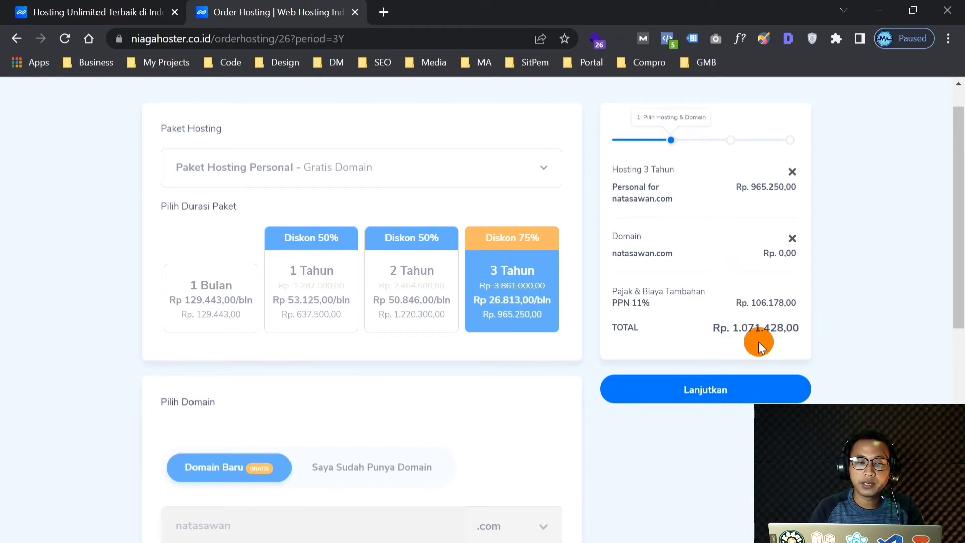
# Examine the domain extension prices on Niagahoster's Cari Domain page, and close its tab.
pyautogui.click(102, 14)
pyautogui.moveTo(420, 101)
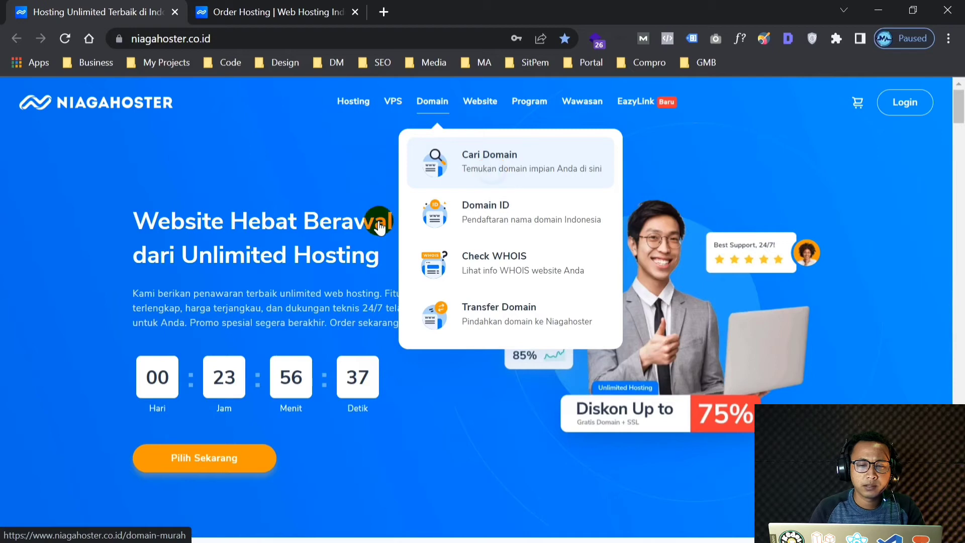
pyautogui.scroll(-5, 385, 241)
pyautogui.scroll(-15, 534, 304)
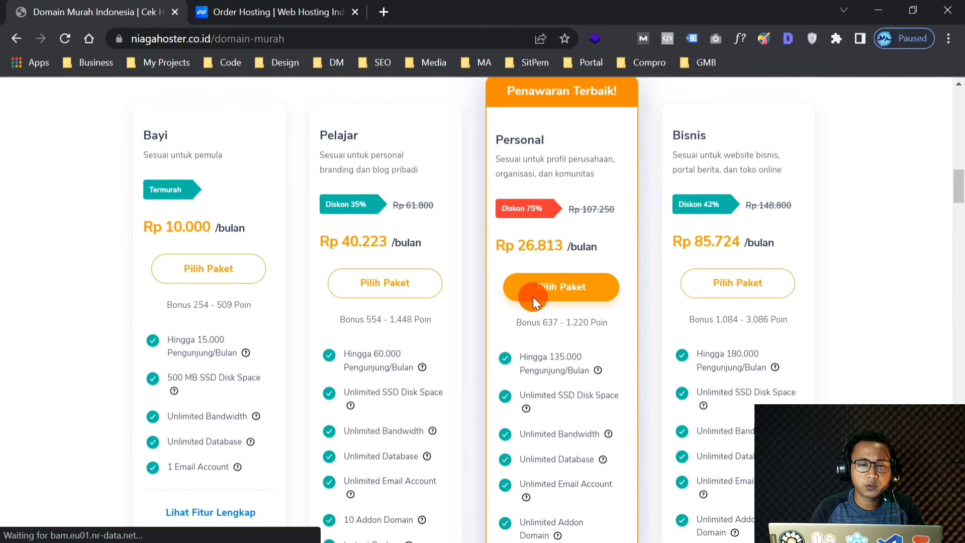
pyautogui.scroll(-6, 538, 299)
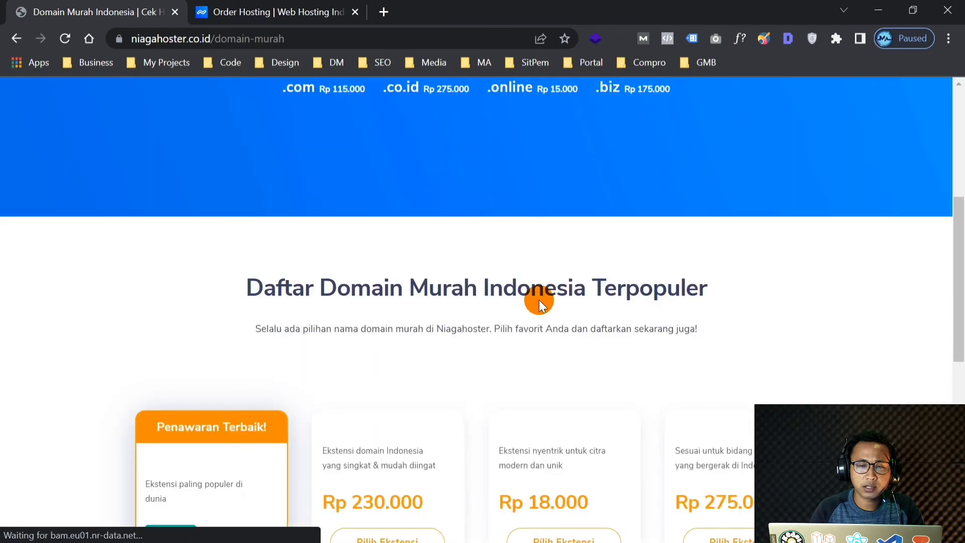
pyautogui.scroll(6, 539, 299)
pyautogui.press('Return')
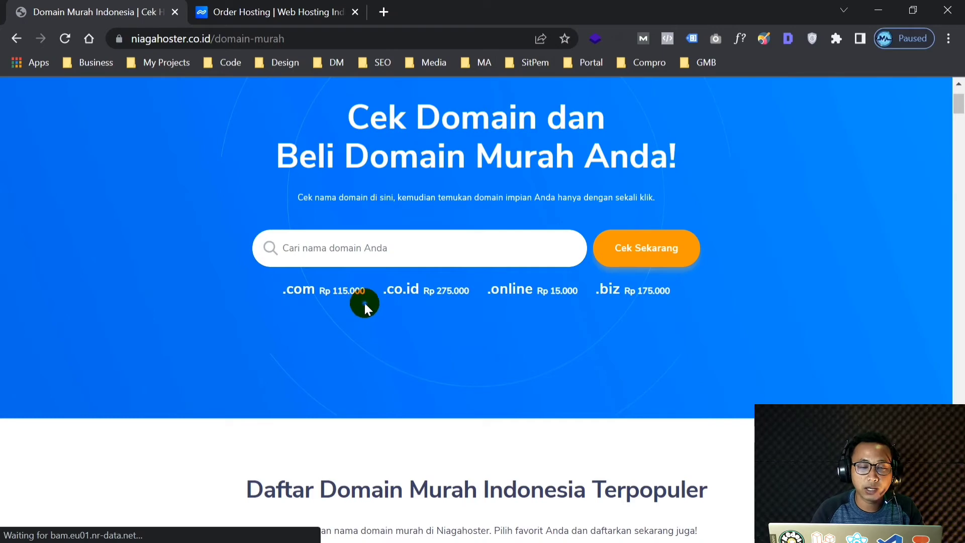
pyautogui.scroll(2, 457, 346)
pyautogui.scroll(-4, 444, 217)
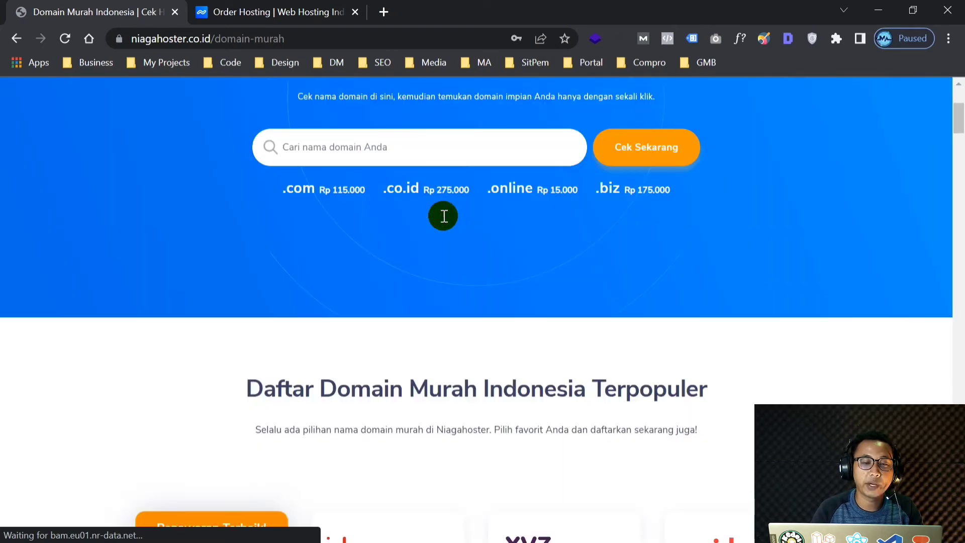
pyautogui.scroll(4, 442, 215)
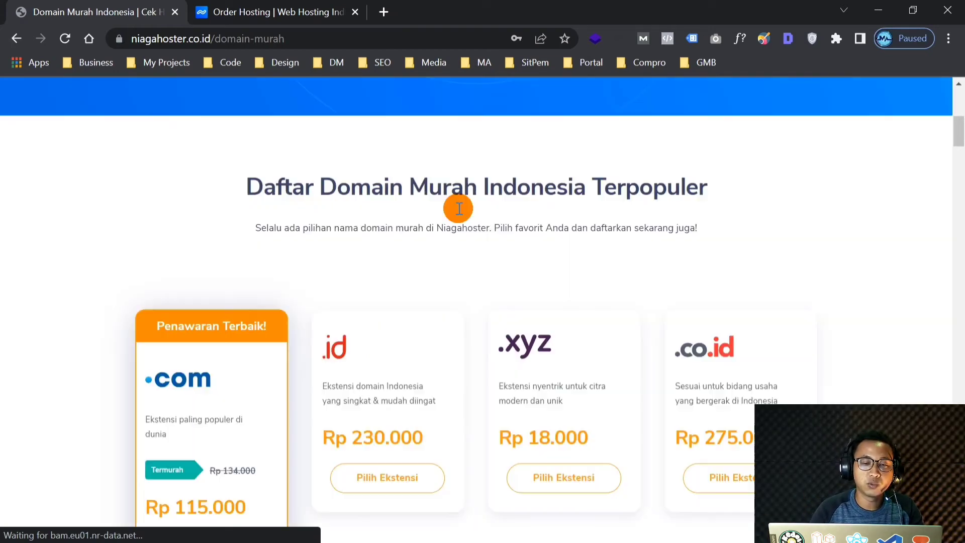
pyautogui.scroll(-8, 458, 208)
pyautogui.scroll(8, 458, 208)
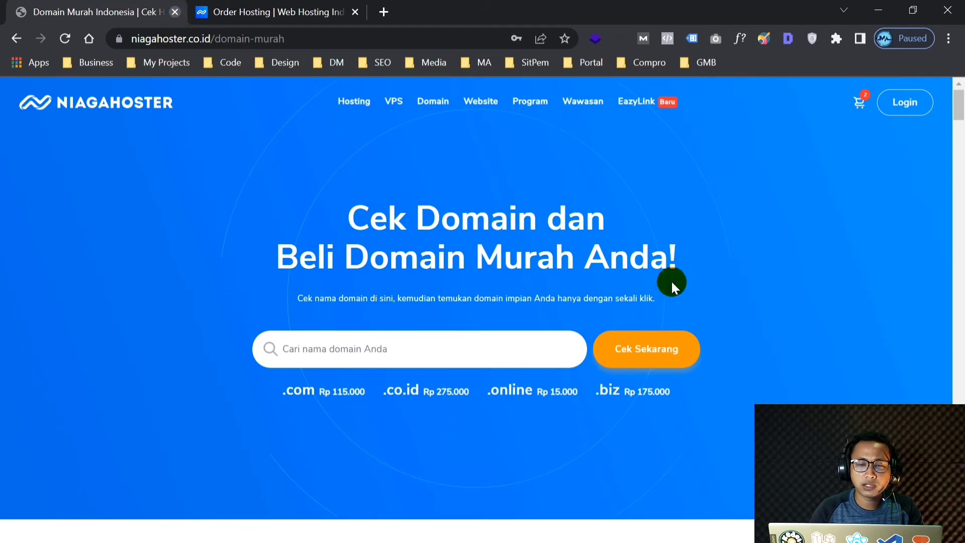
pyautogui.hotkey('ctrl', 'w')
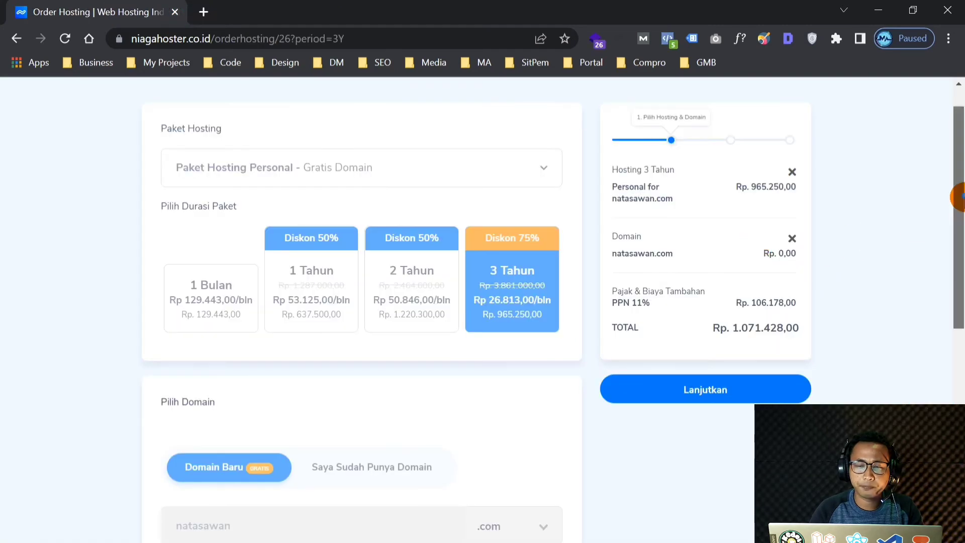
# Continue the order to the payment stage without adding WordPress auto-install or an SSL certificate.
pyautogui.moveTo(958, 195); pyautogui.dragTo(958, 226)
pyautogui.click(707, 327)
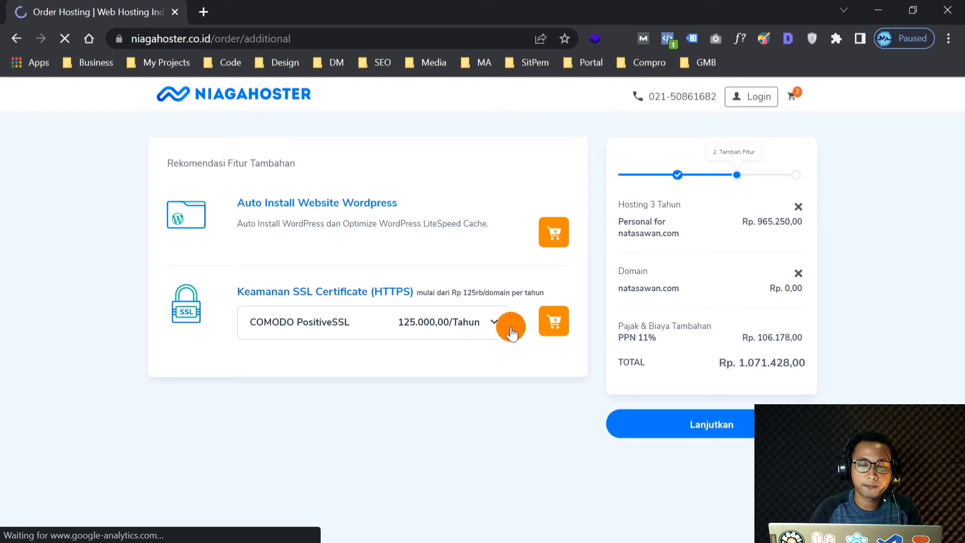
pyautogui.click(667, 424)
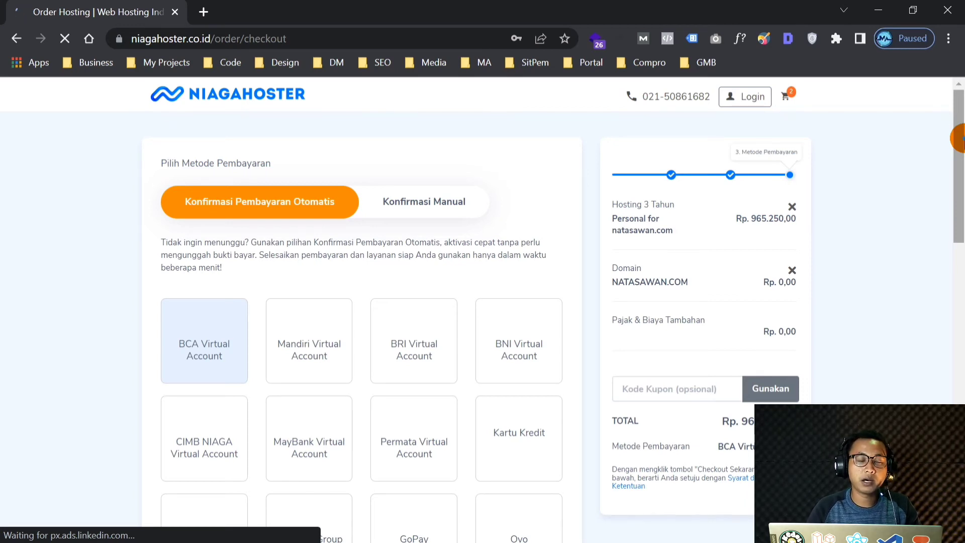
# Examine the virtual account, card, e-wallet and retail payment methods offered with automatic payment confirmation.
pyautogui.scroll(-1, 957, 145)
pyautogui.scroll(1, 957, 151)
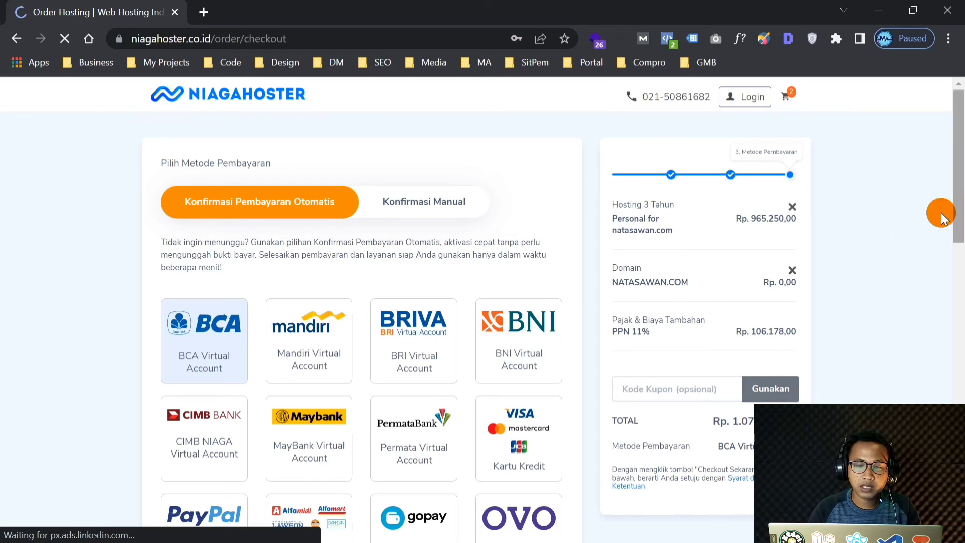
pyautogui.scroll(-1, 957, 183)
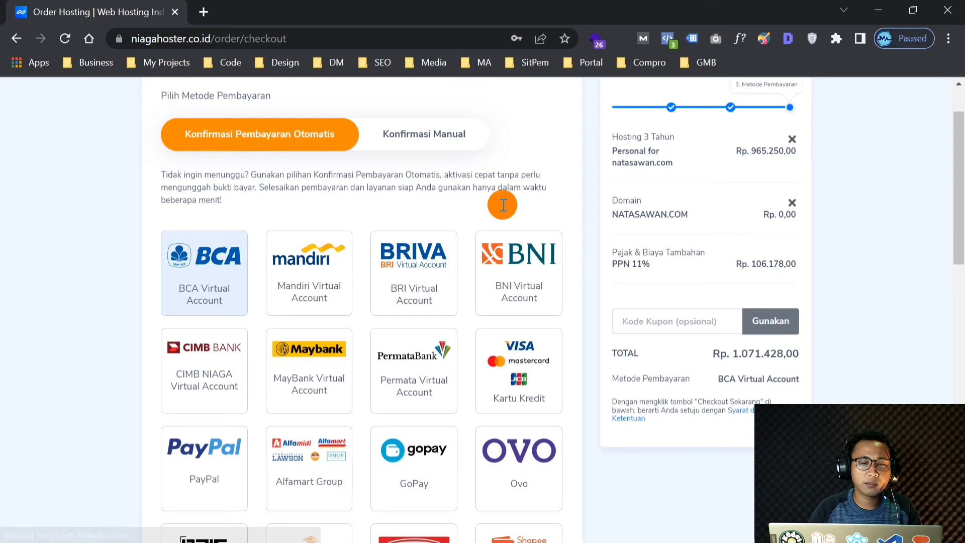
pyautogui.scroll(-1, 957, 181)
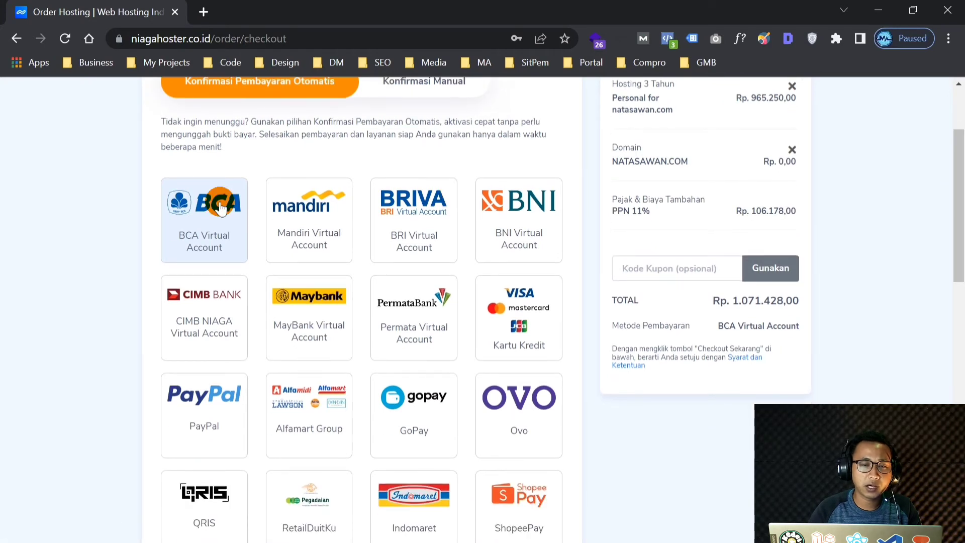
pyautogui.click(402, 212)
pyautogui.click(524, 244)
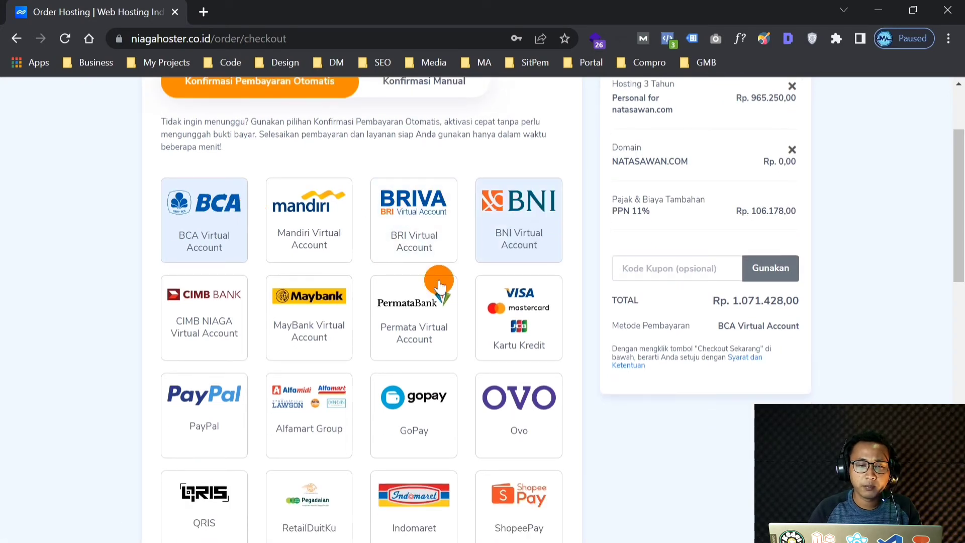
pyautogui.click(238, 315)
pyautogui.click(322, 331)
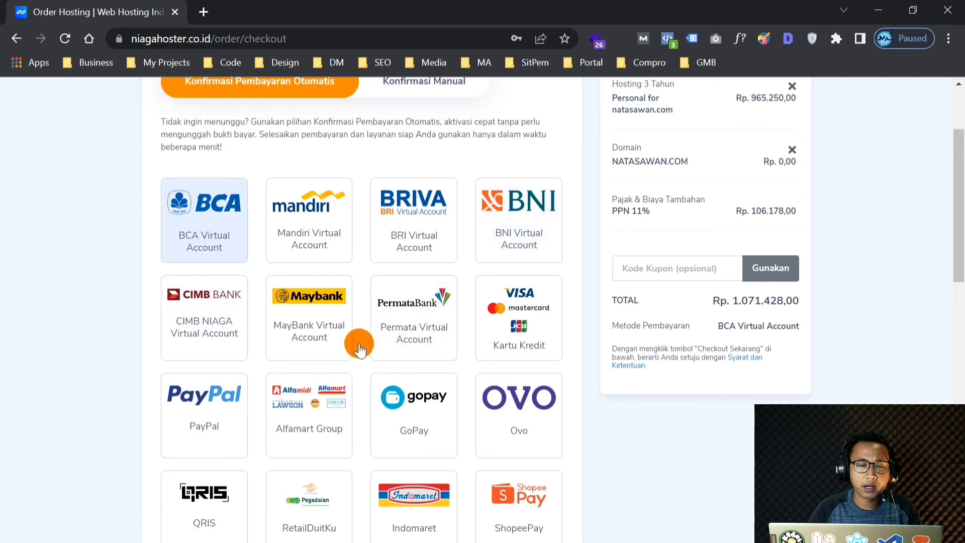
pyautogui.scroll(-4, 562, 367)
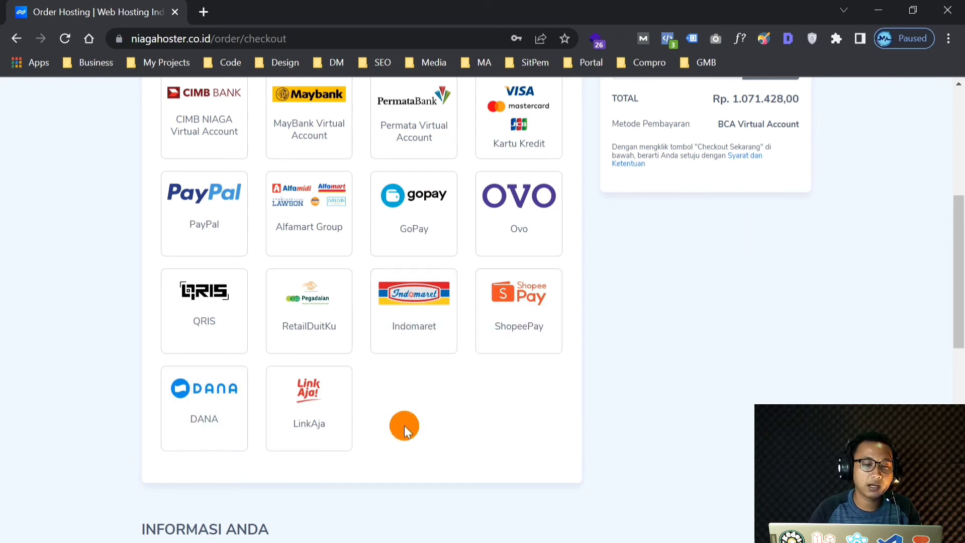
pyautogui.click(716, 393)
pyautogui.scroll(6, 958, 321)
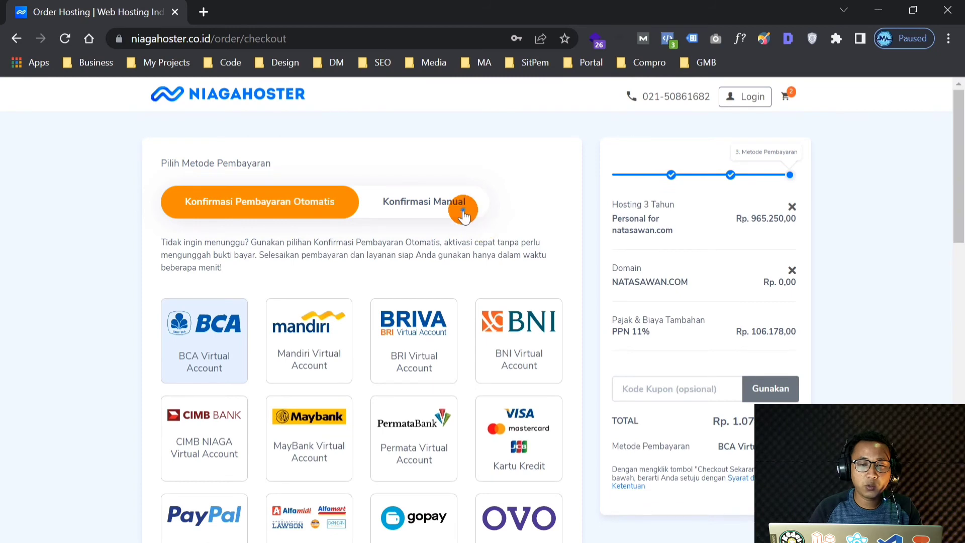
# View the bank transfer details under manual confirmation, and return to automatic payment confirmation.
pyautogui.click(322, 211)
pyautogui.click(442, 223)
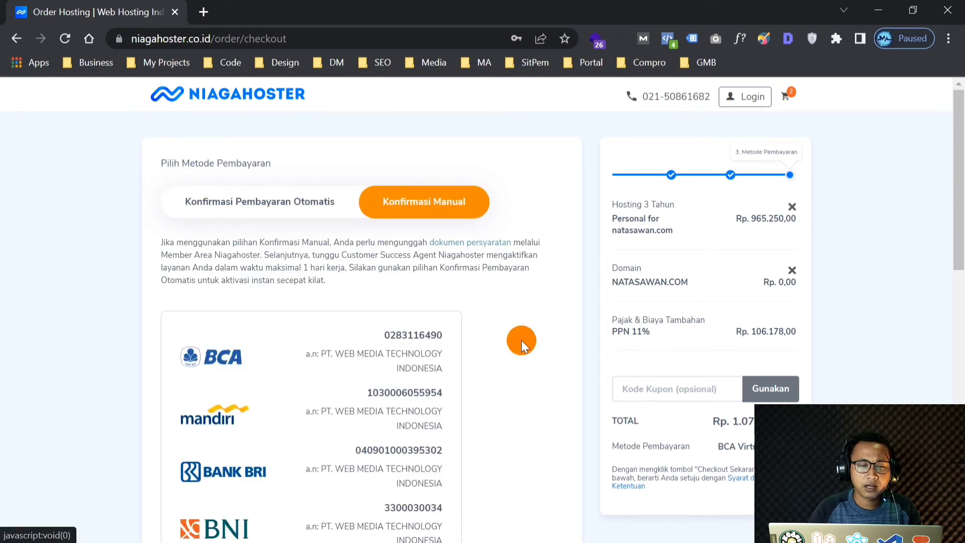
pyautogui.scroll(-2, 521, 340)
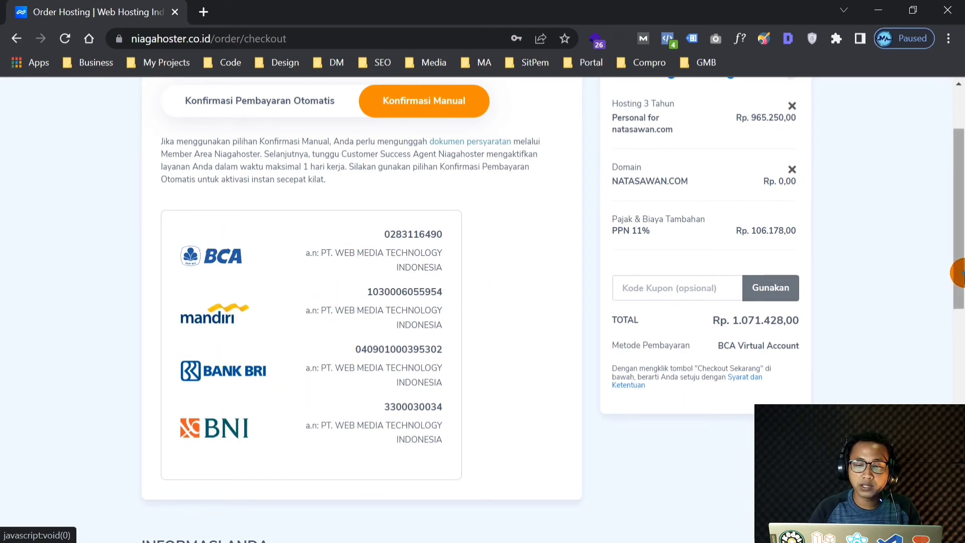
pyautogui.moveTo(955, 269); pyautogui.dragTo(957, 228)
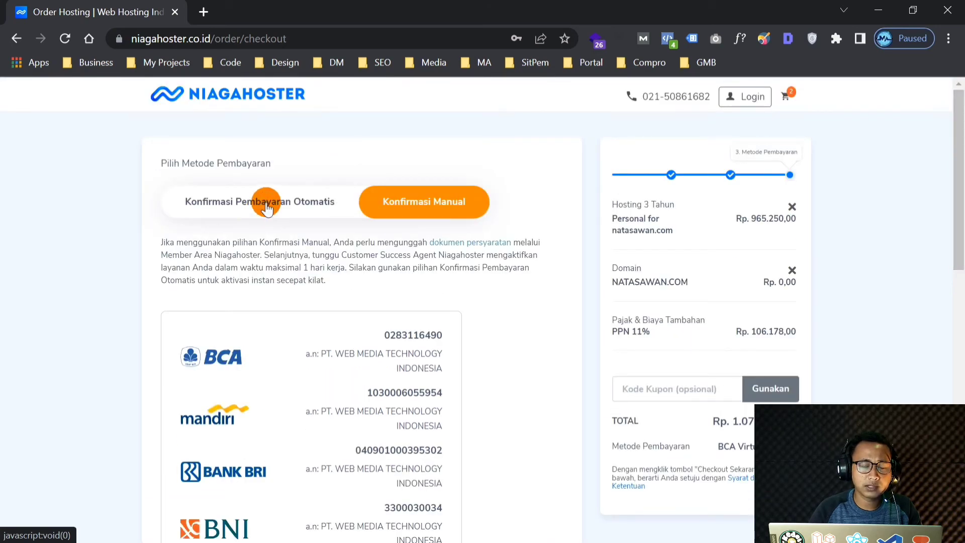
pyautogui.click(291, 212)
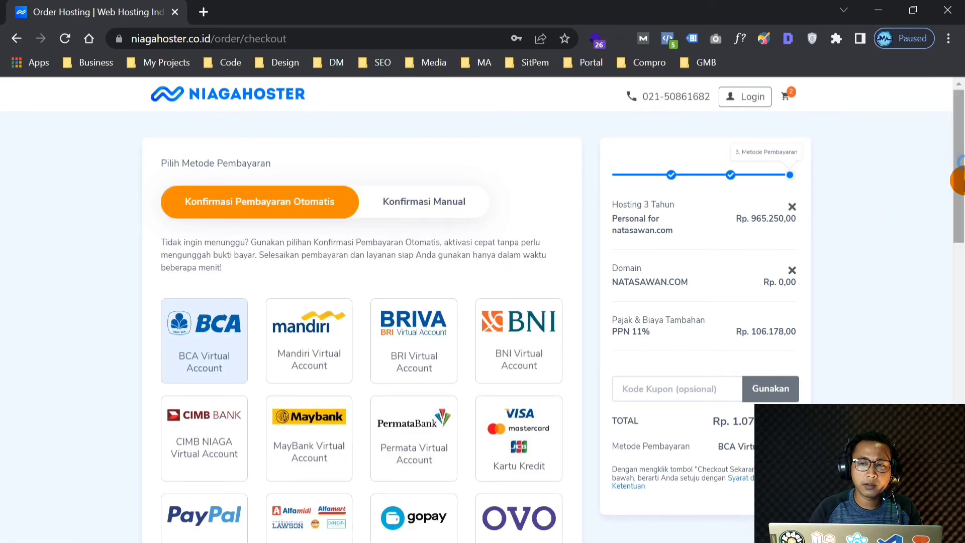
# Review the payment methods offered with automatic confirmation alongside the order summary on the checkout page.
pyautogui.scroll(-1, 483, 302)
pyautogui.scroll(-1, 483, 302)
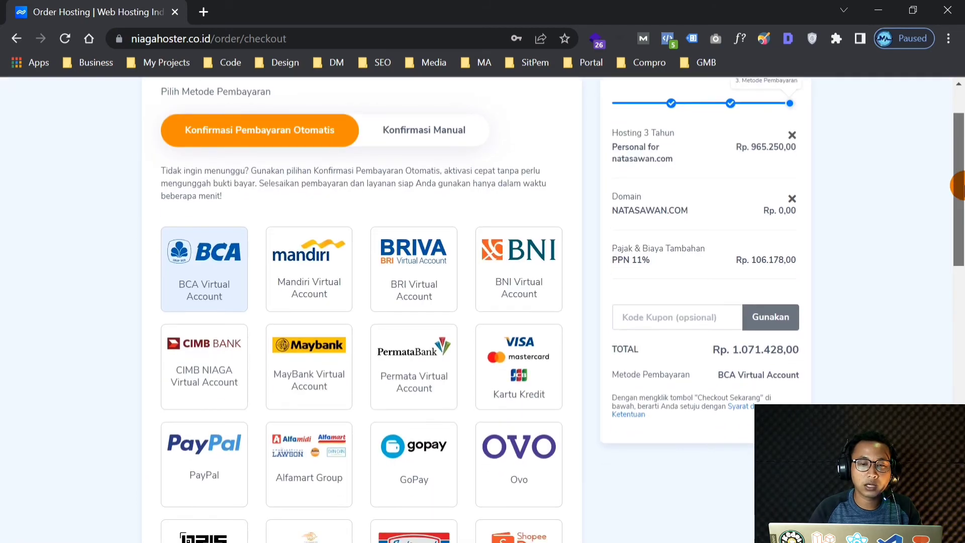
pyautogui.scroll(-3, 482, 301)
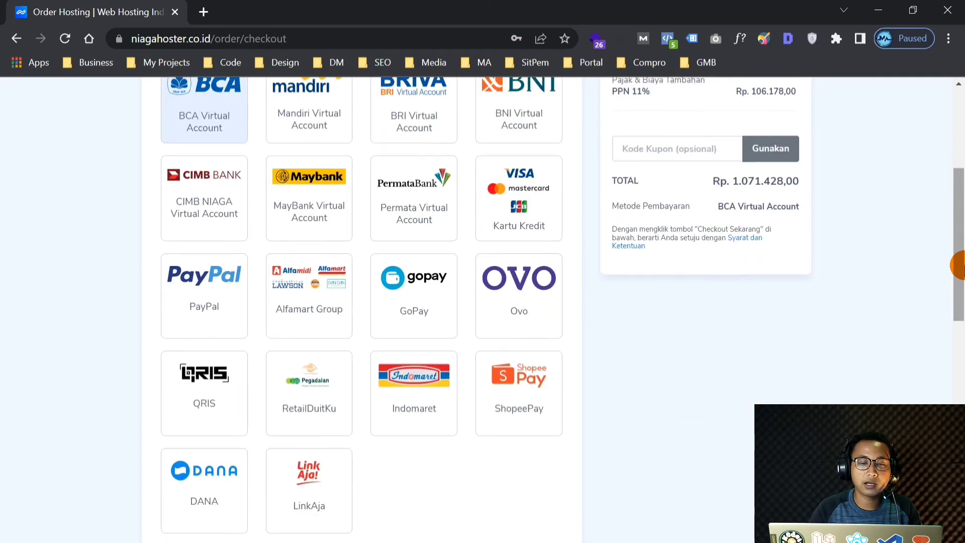
pyautogui.scroll(-1, 427, 224)
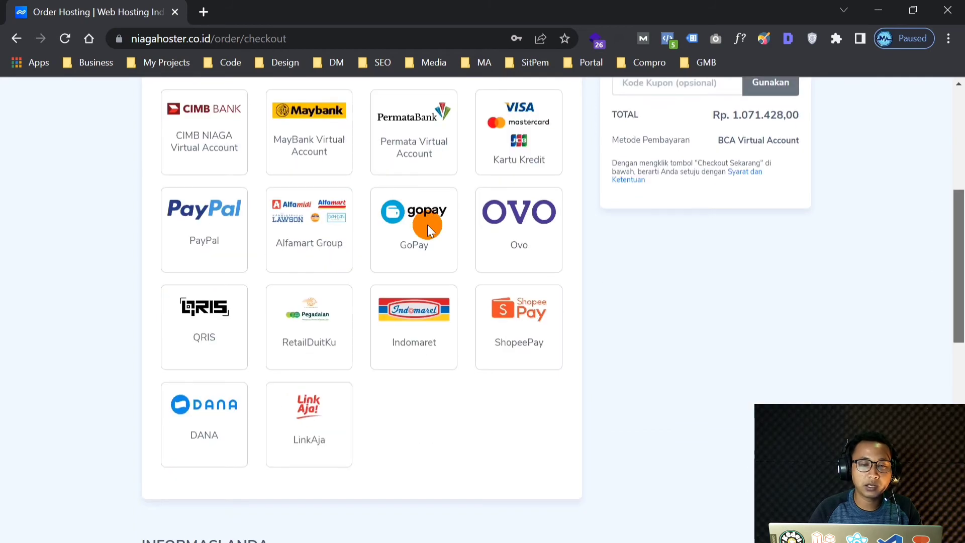
pyautogui.click(397, 324)
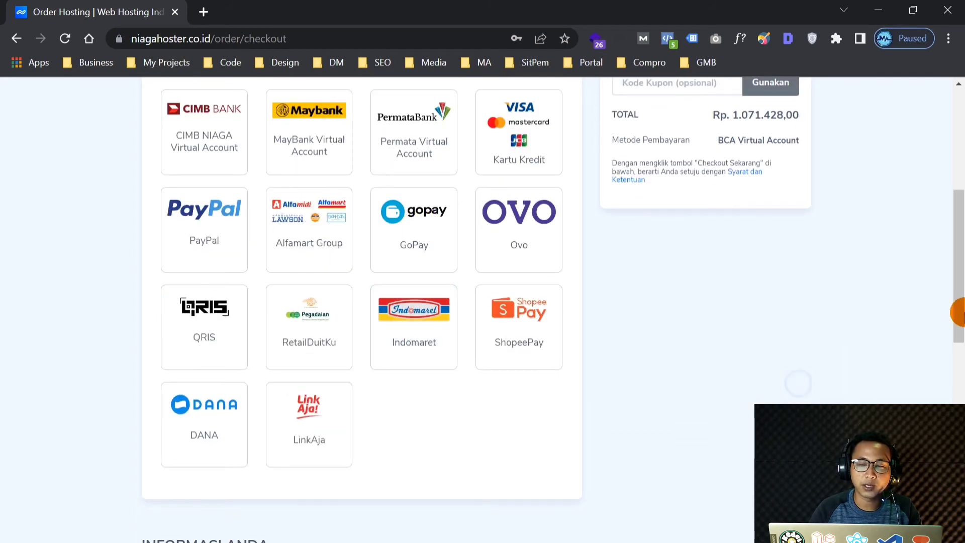
pyautogui.moveTo(958, 312); pyautogui.dragTo(958, 234)
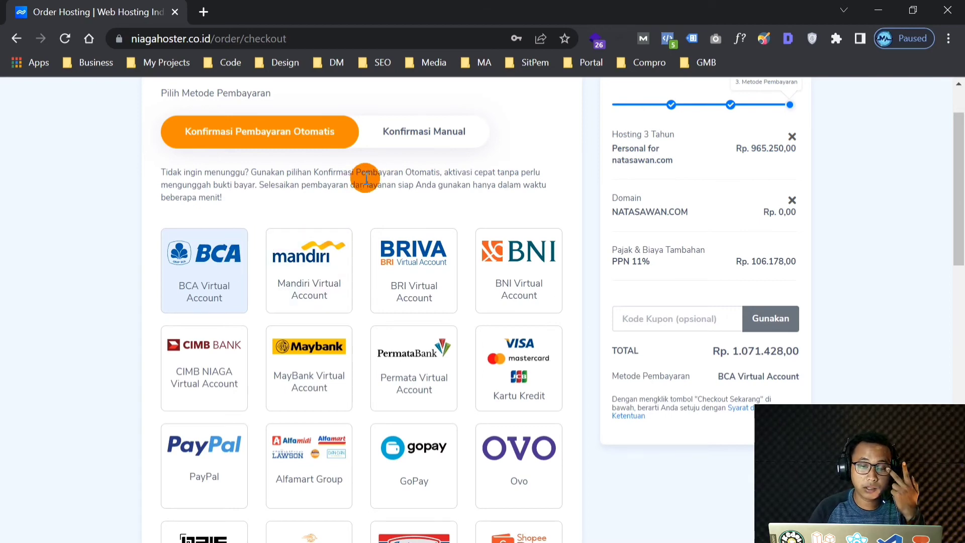
pyautogui.moveTo(959, 205); pyautogui.dragTo(959, 181)
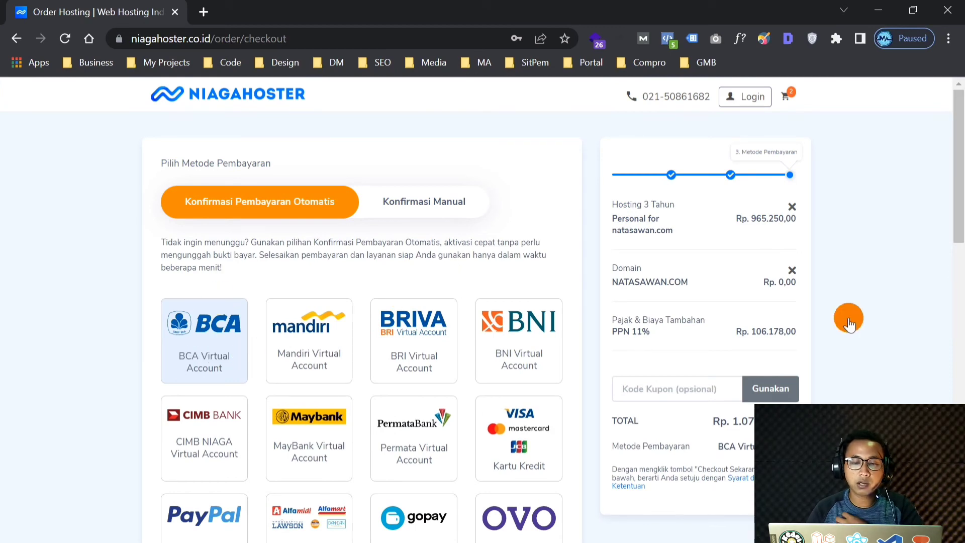
pyautogui.moveTo(958, 186); pyautogui.dragTo(959, 221)
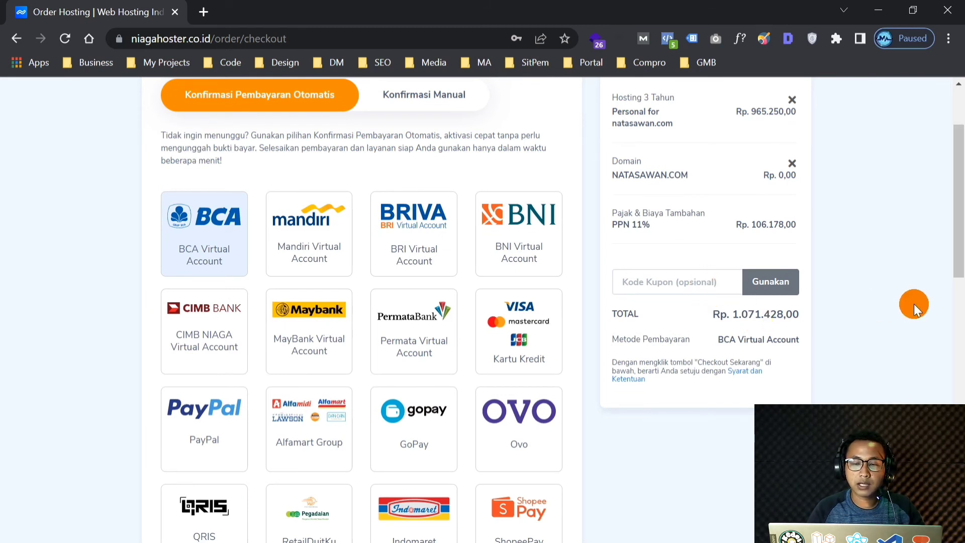
pyautogui.scroll(-8, 914, 304)
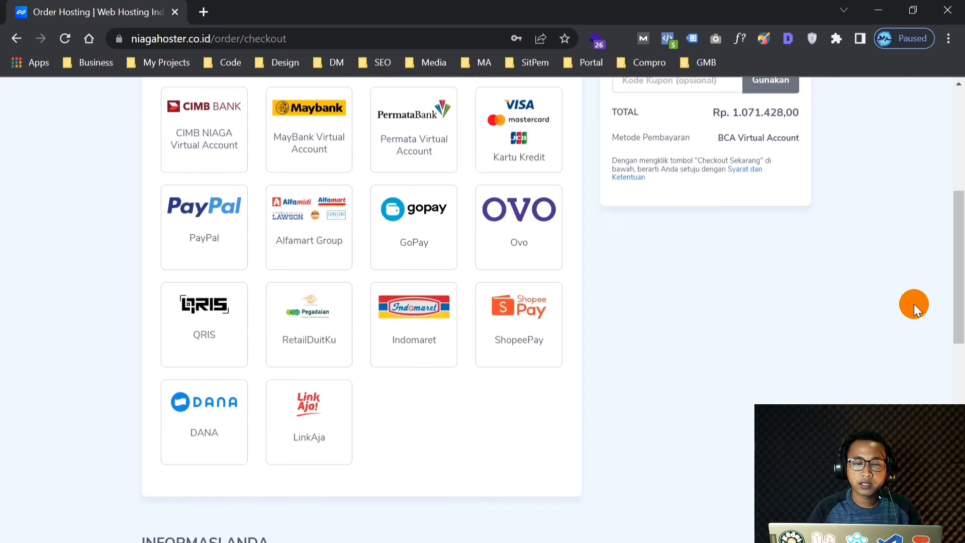
pyautogui.scroll(-4, 914, 303)
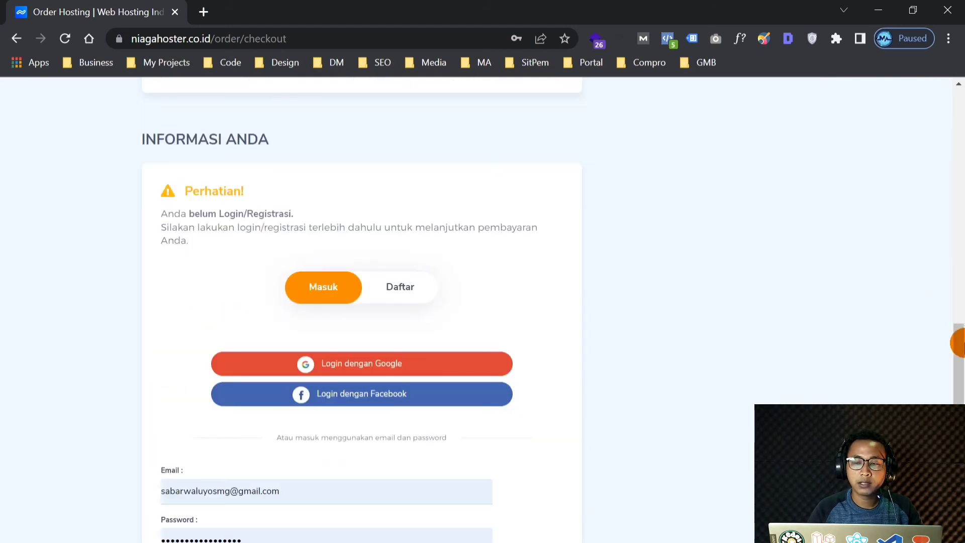
pyautogui.scroll(4, 898, 324)
pyautogui.scroll(7, 898, 324)
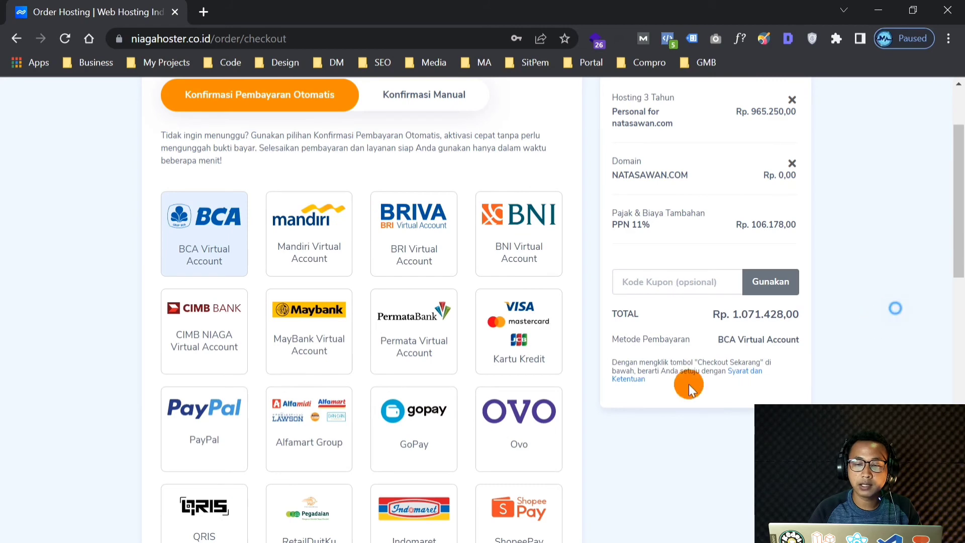
# Examine the account login options under Informasi Anda, including Google, Facebook and email login.
pyautogui.scroll(-5, 927, 285)
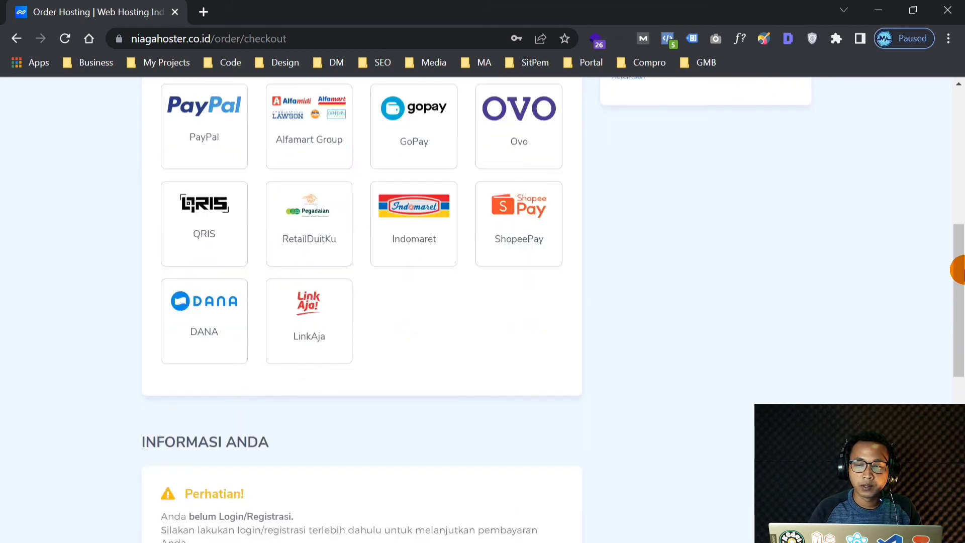
pyautogui.moveTo(959, 308); pyautogui.dragTo(960, 364)
pyautogui.scroll(-3, 650, 334)
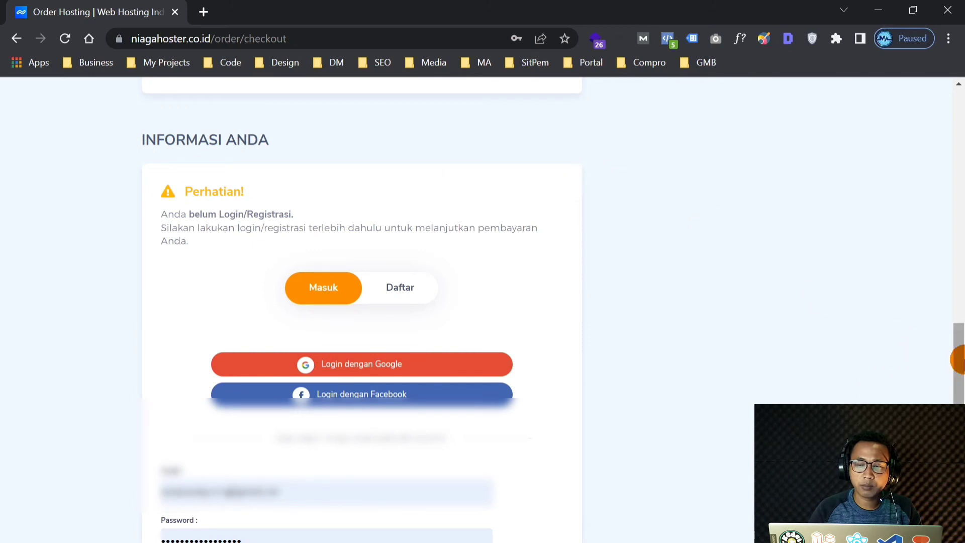
pyautogui.scroll(-1, 959, 362)
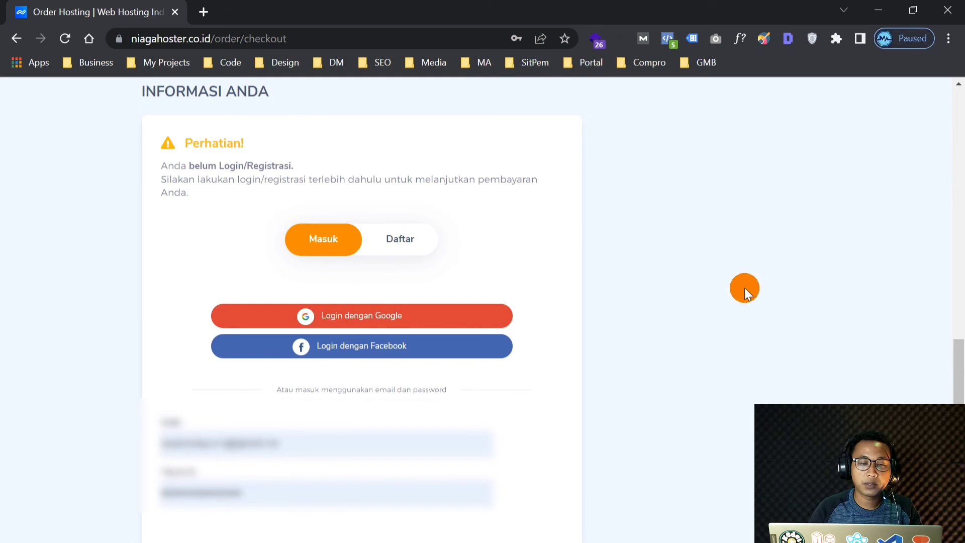
pyautogui.moveTo(958, 384); pyautogui.dragTo(959, 383)
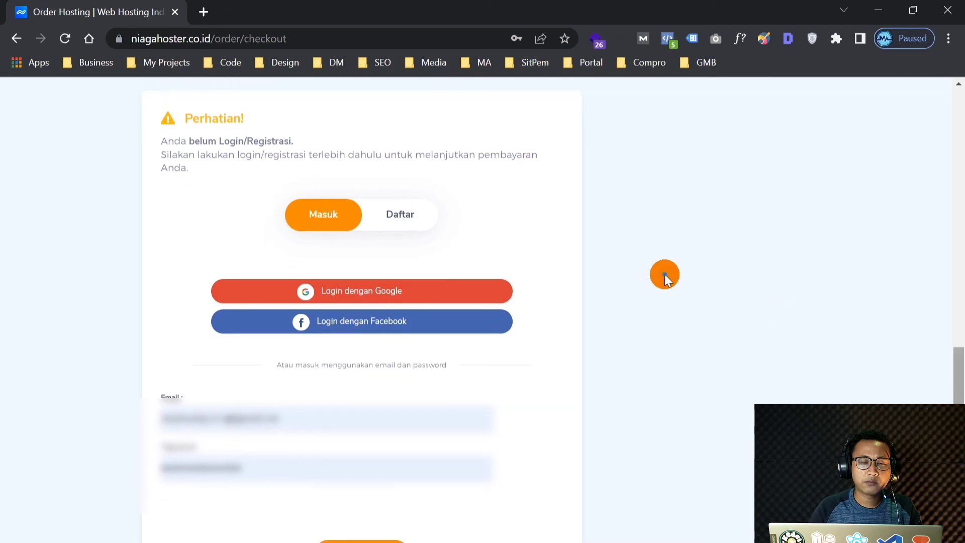
pyautogui.click(665, 275)
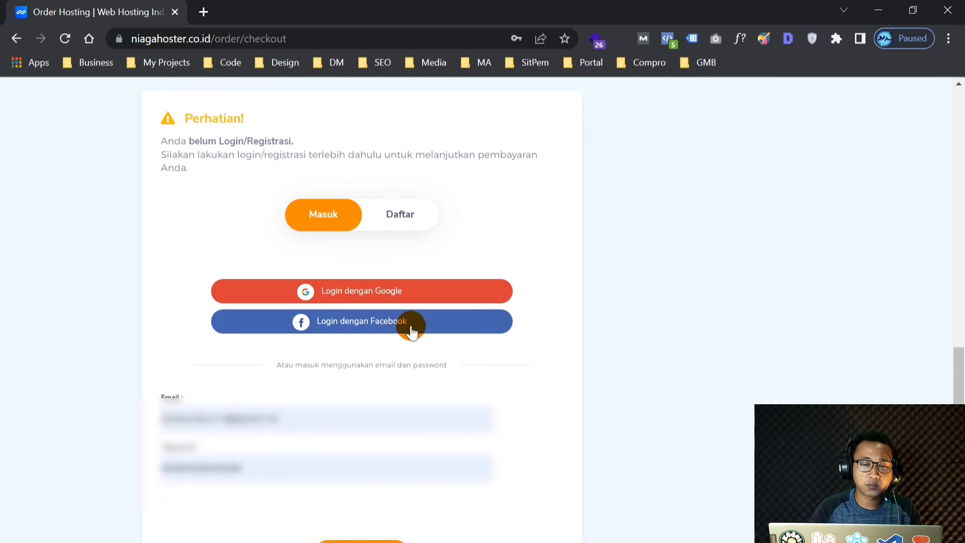
pyautogui.click(501, 182)
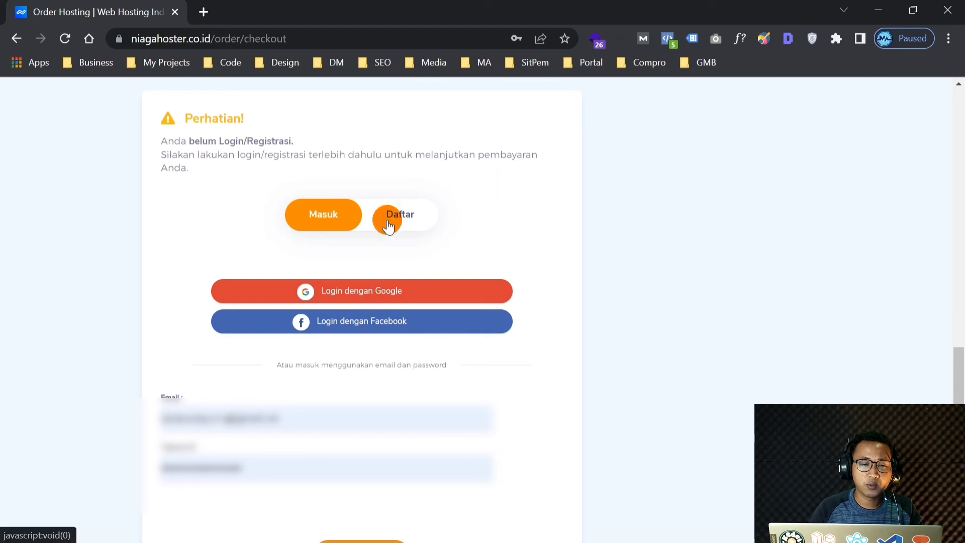
# Switch the account form to Daftar and clear its prefilled email and password.
pyautogui.click(389, 221)
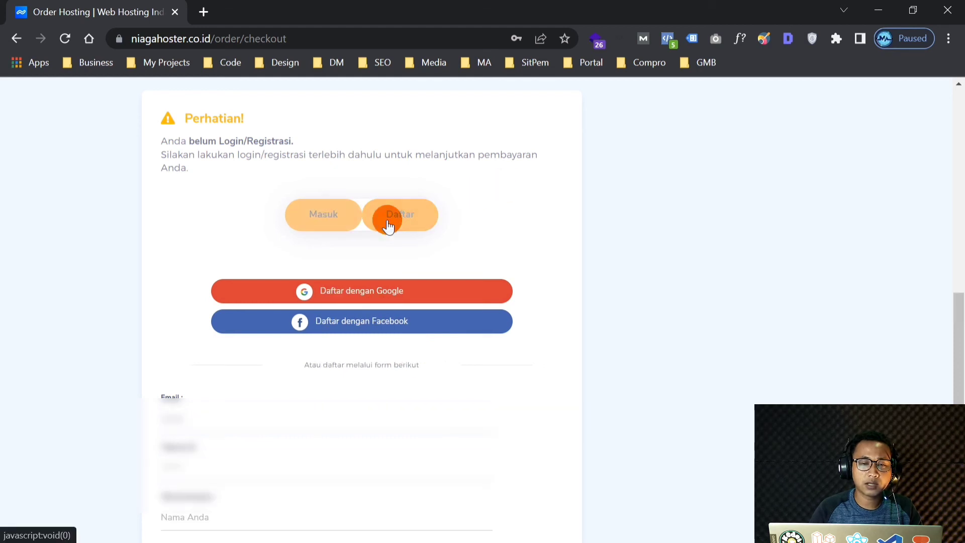
pyautogui.scroll(-4, 650, 312)
pyautogui.click(204, 224)
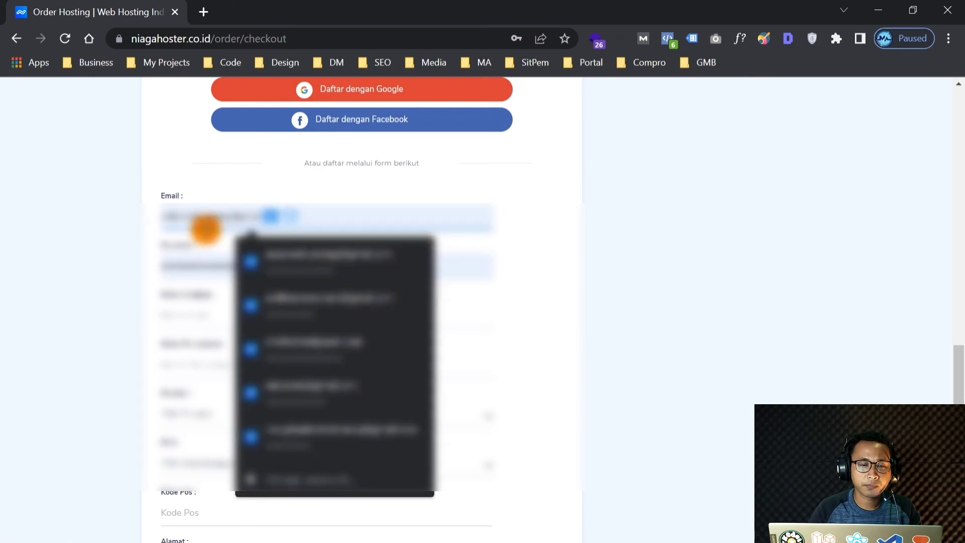
pyautogui.hotkey('ctrl', 'a')
pyautogui.press('BackSpace')
pyautogui.click(224, 266)
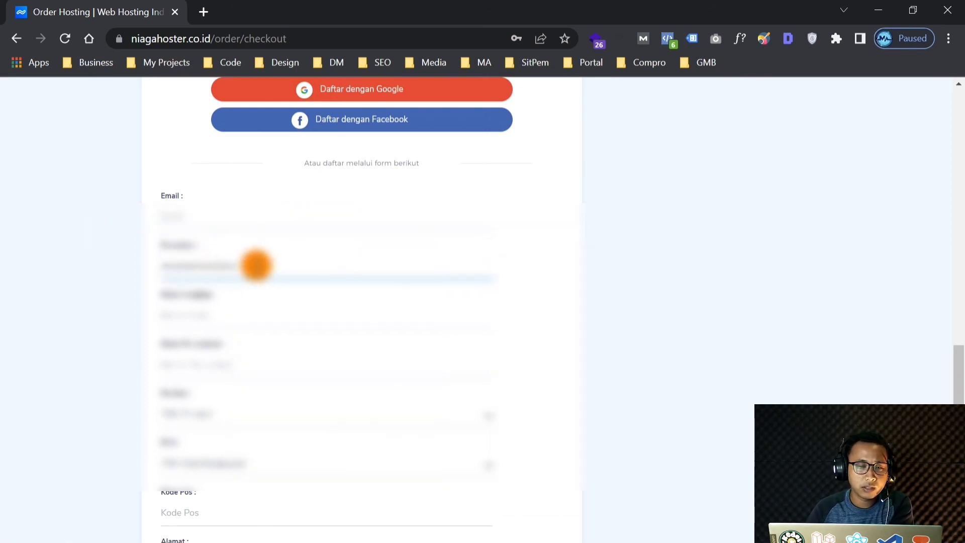
pyautogui.moveTo(255, 263); pyautogui.dragTo(147, 269)
pyautogui.press('BackSpace')
pyautogui.click(642, 215)
# Examine the registration form's fields, from email and password to address and phone number, and its Daftar & Bayar option.
pyautogui.scroll(2, 760, 340)
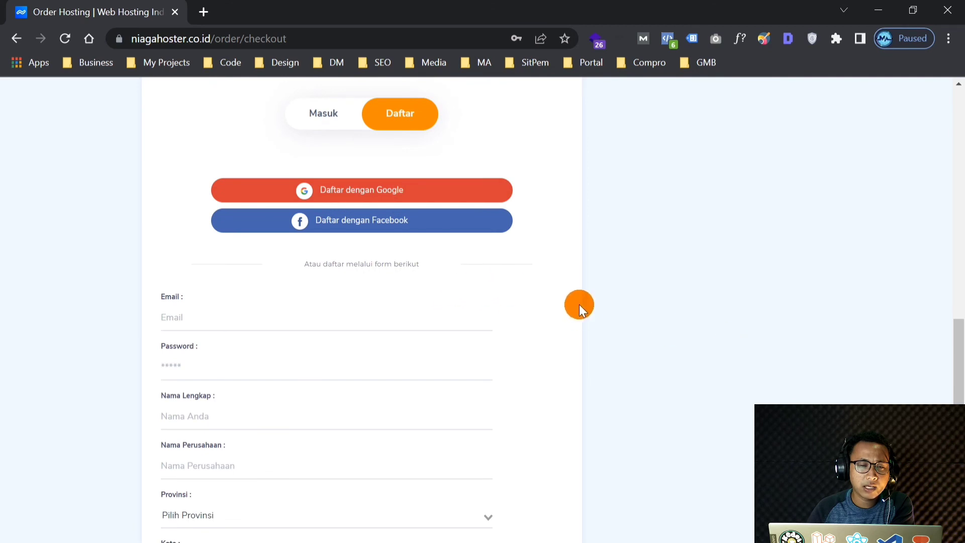
pyautogui.scroll(-4, 533, 222)
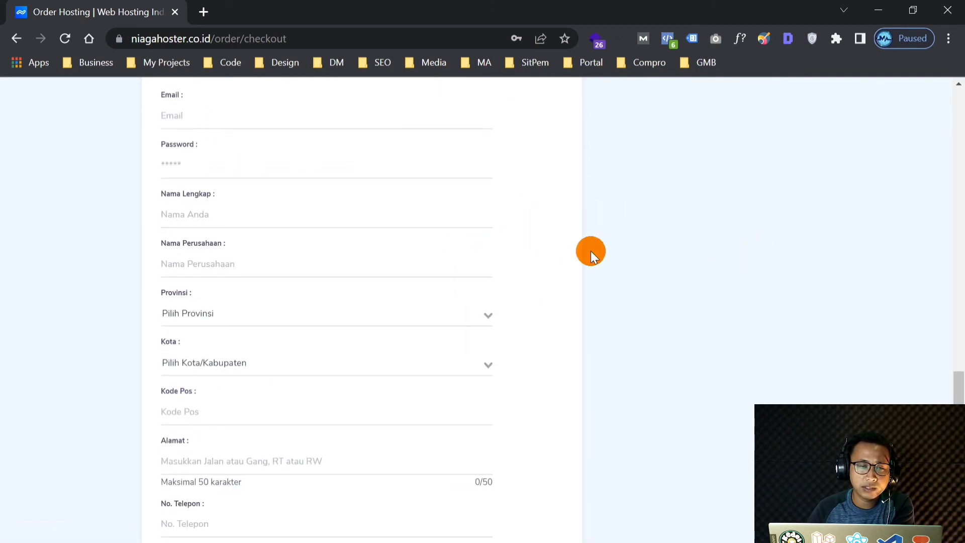
pyautogui.scroll(-2, 310, 246)
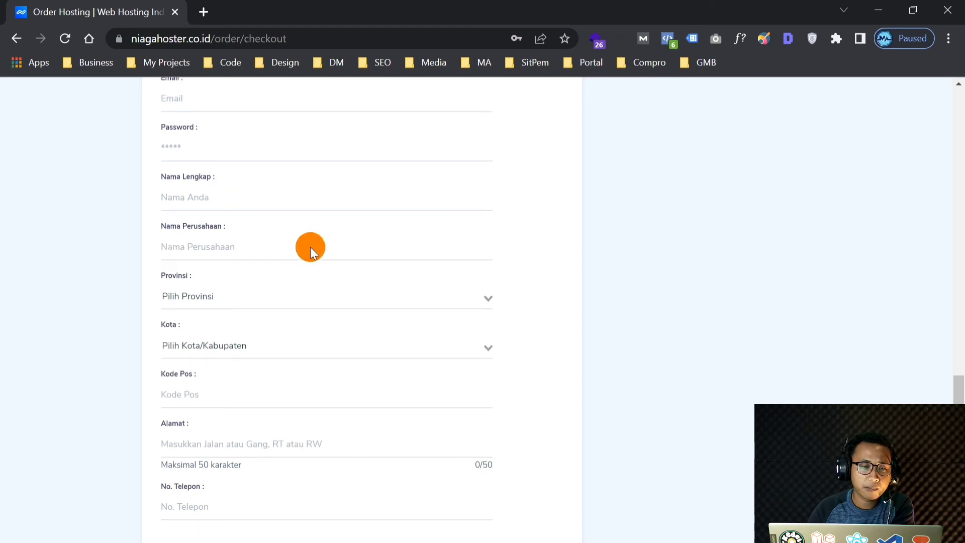
pyautogui.scroll(-1, 313, 267)
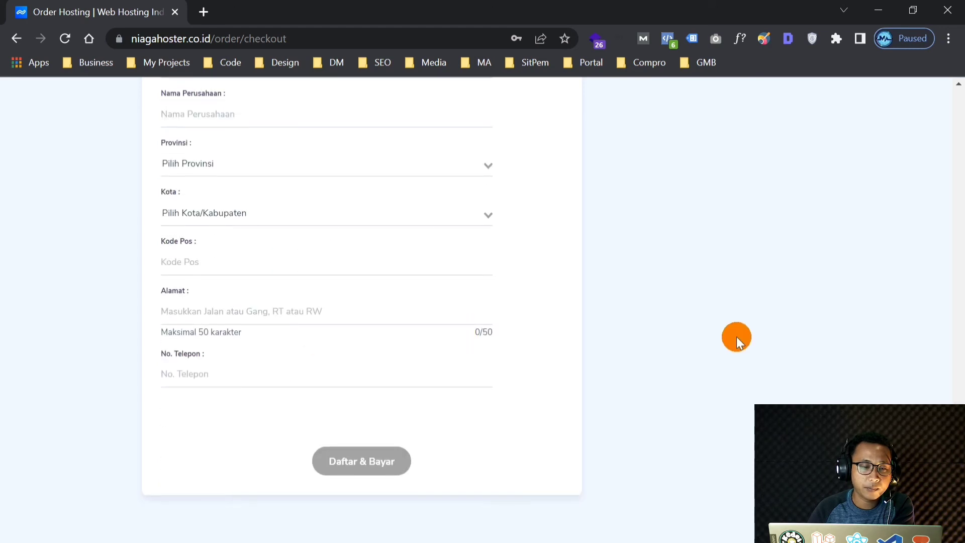
pyautogui.scroll(8, 737, 337)
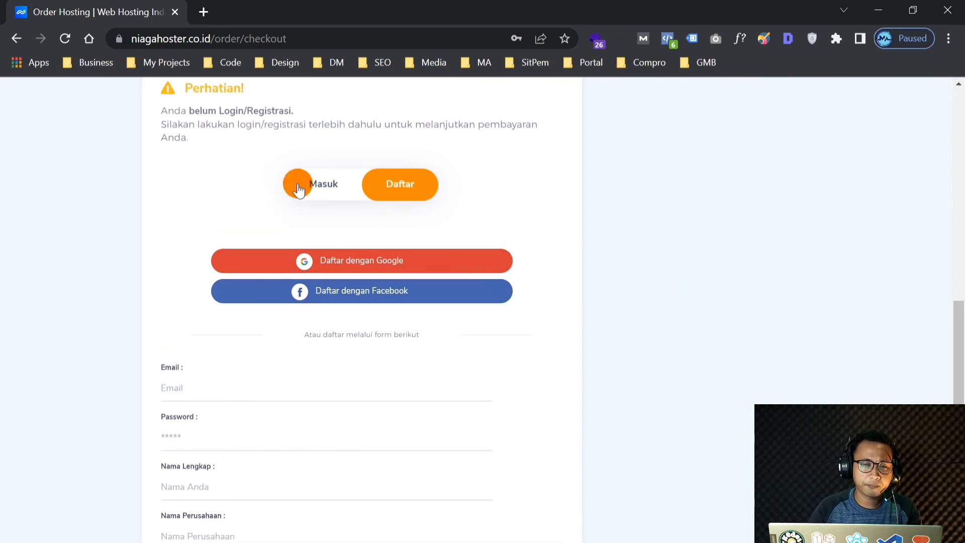
# Return the account form to Masuk and clear its prefilled email and password.
pyautogui.click(300, 188)
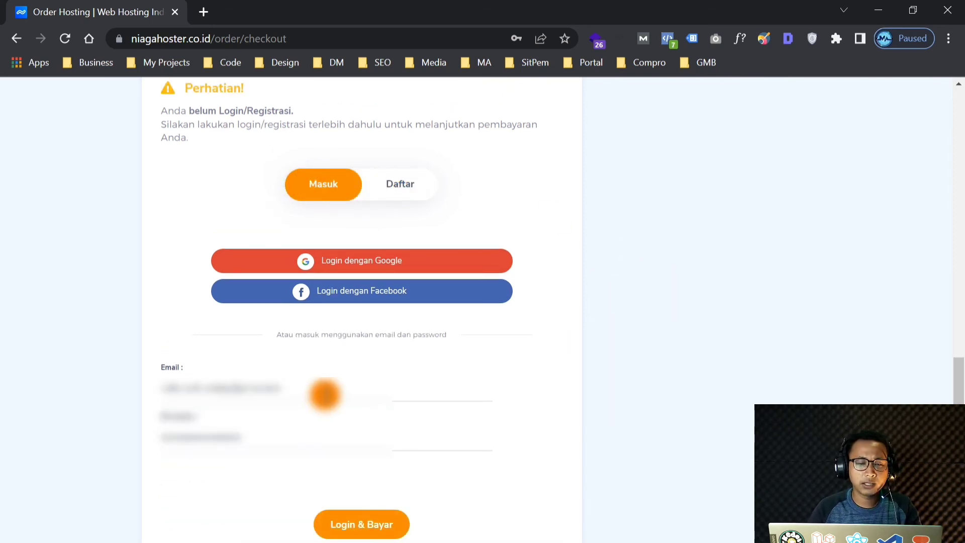
pyautogui.tripleClick(324, 394)
pyautogui.press('BackSpace')
pyautogui.press('Escape')
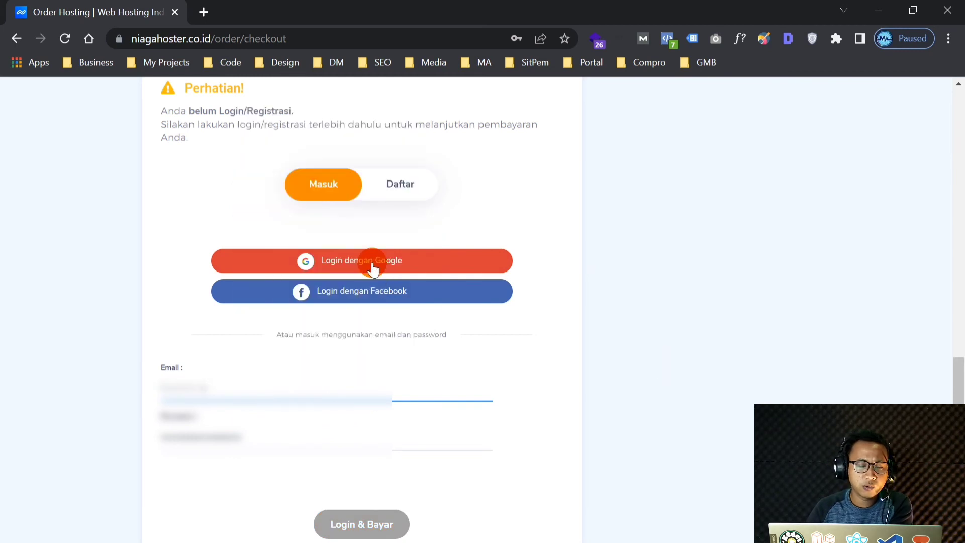
pyautogui.click(255, 430)
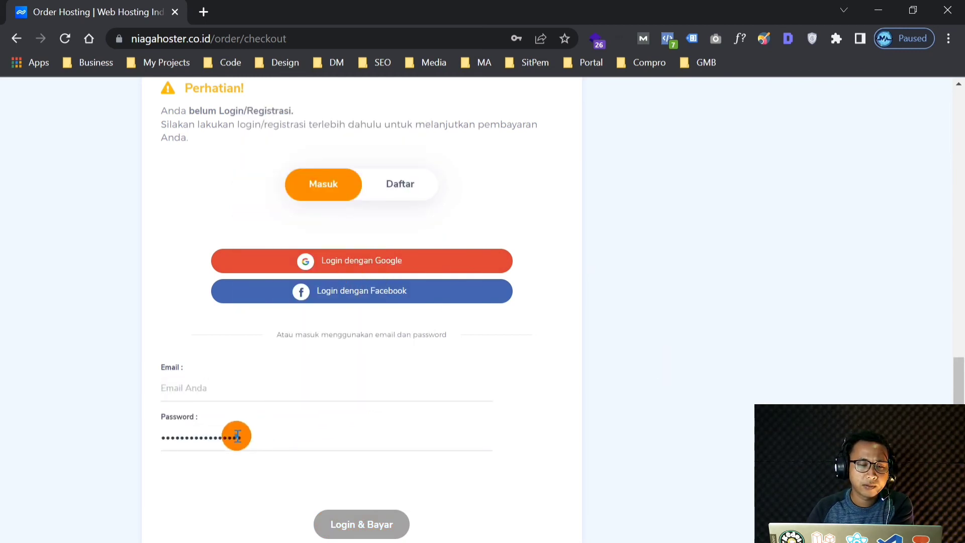
pyautogui.moveTo(237, 435); pyautogui.dragTo(132, 437)
pyautogui.press('BackSpace')
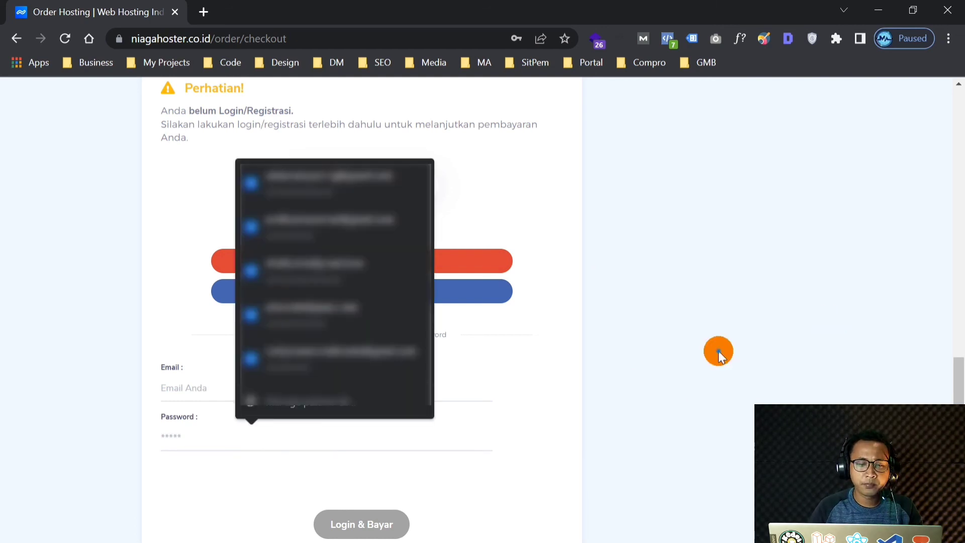
pyautogui.scroll(-1, 721, 351)
pyautogui.click(352, 462)
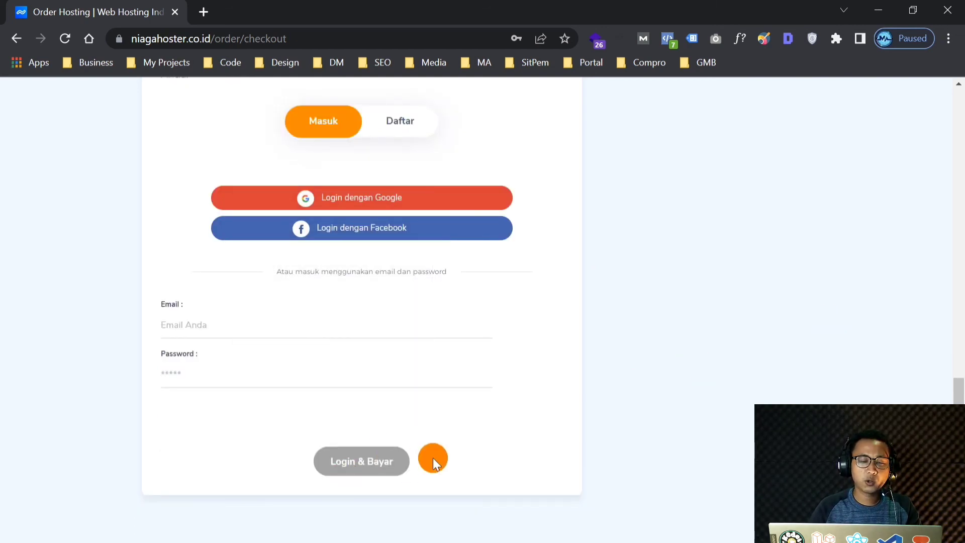
# Review the hosting, domain and tax costs and the total in the order summary.
pyautogui.moveTo(959, 385); pyautogui.dragTo(958, 125)
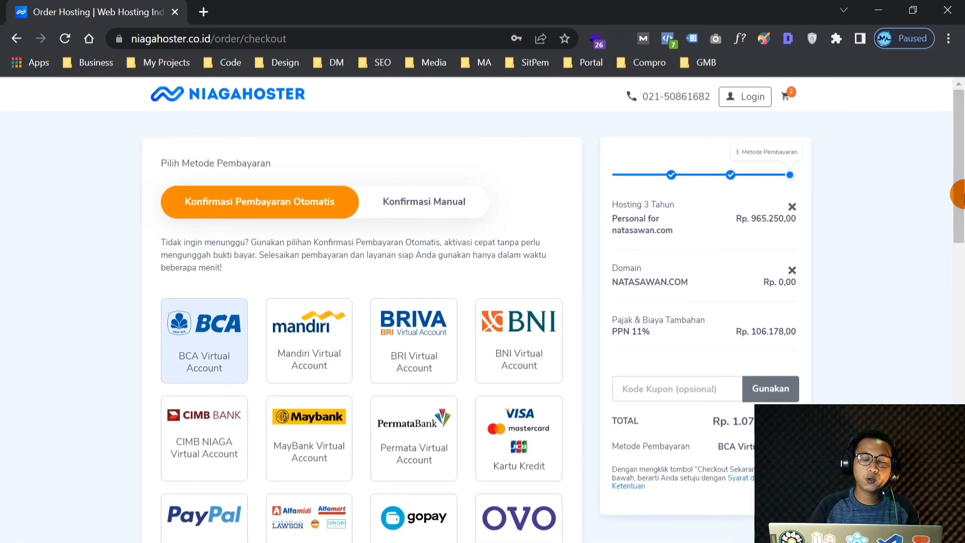
pyautogui.moveTo(957, 196); pyautogui.dragTo(958, 224)
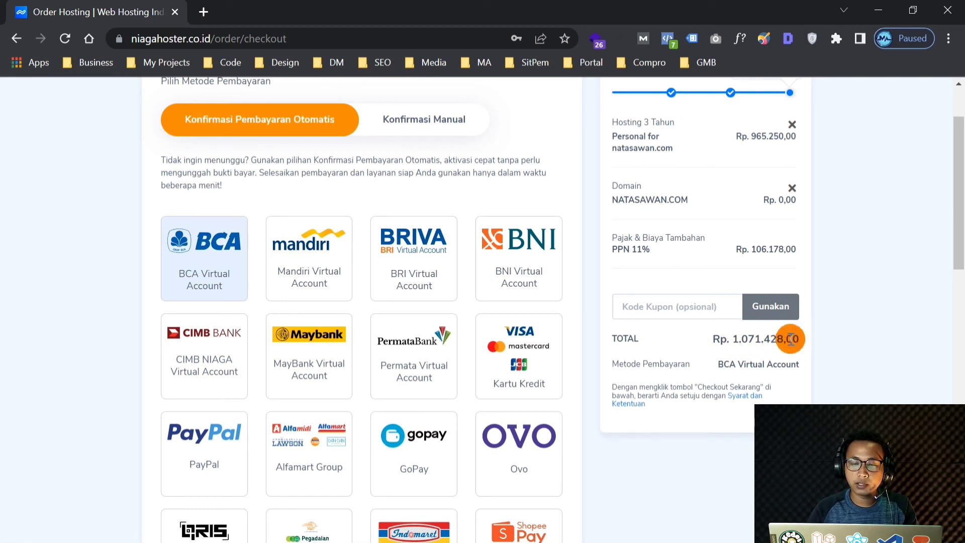
pyautogui.moveTo(782, 335); pyautogui.dragTo(726, 334)
pyautogui.click(901, 334)
pyautogui.moveTo(959, 239); pyautogui.dragTo(958, 217)
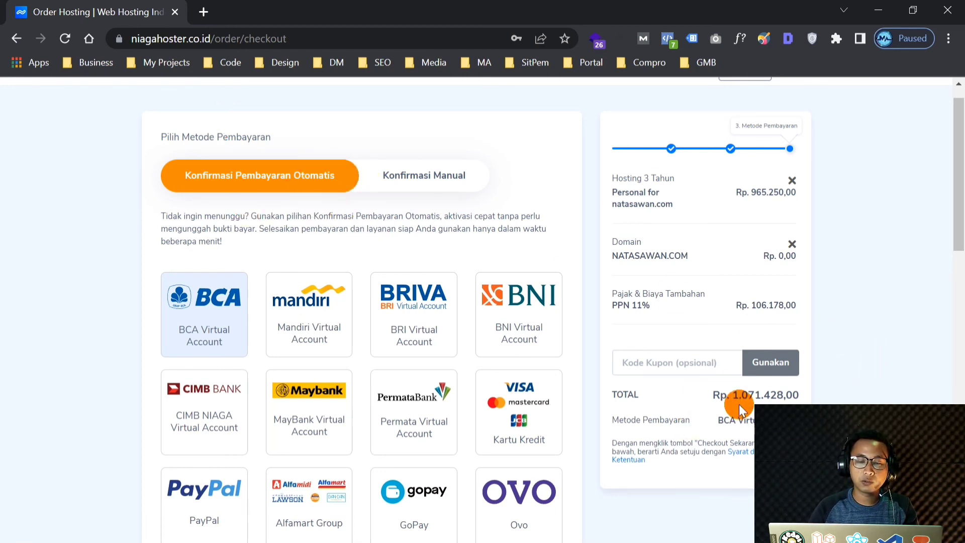
pyautogui.doubleClick(805, 395)
pyautogui.click(879, 364)
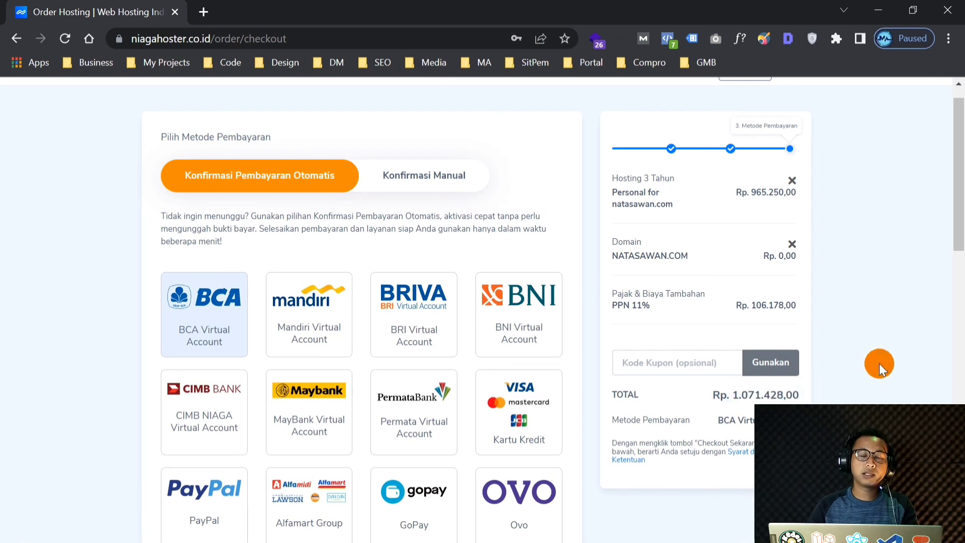